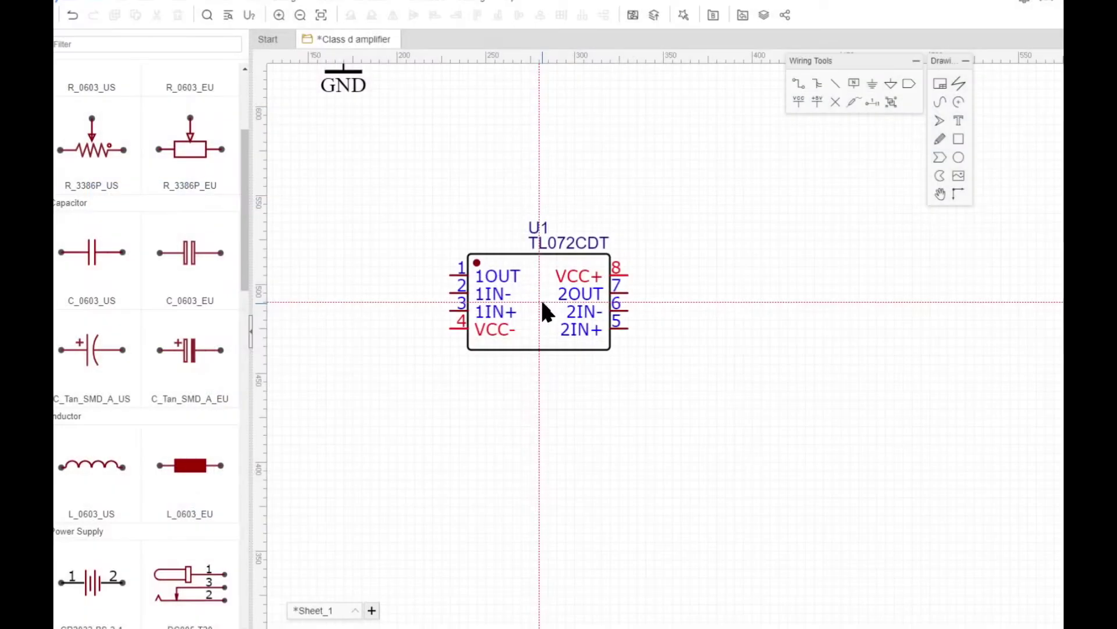
# Select the GND symbol above the TL072CDT op-amp in the schematic.
pyautogui.scroll(-3, 528, 245)
pyautogui.scroll(3, 495, 260)
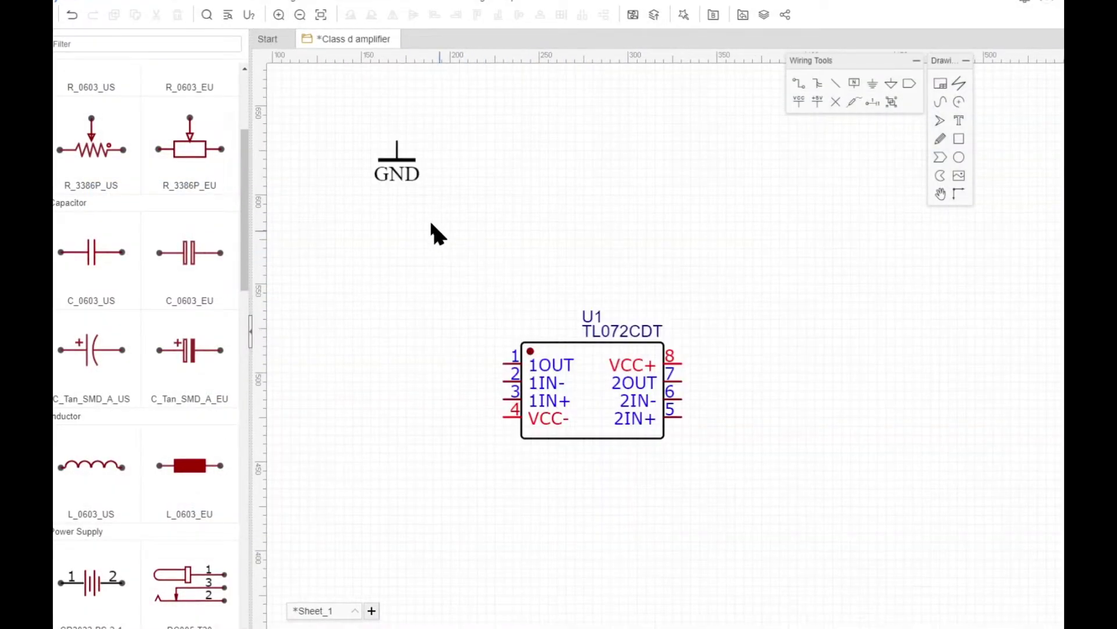
pyautogui.click(399, 160)
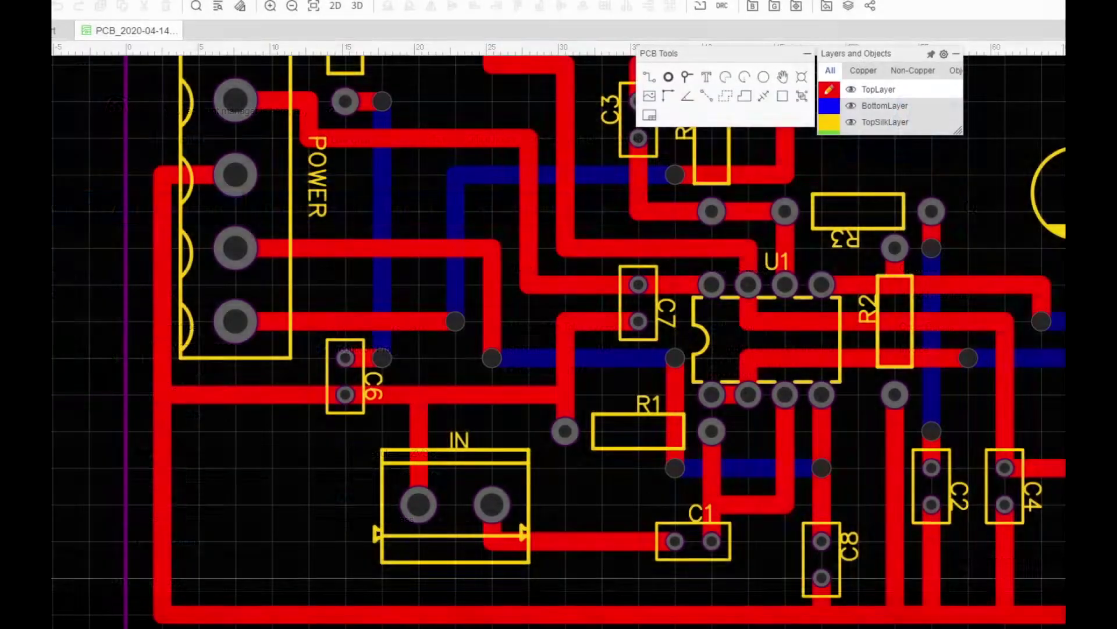
pyautogui.scroll(-3, 330, 339)
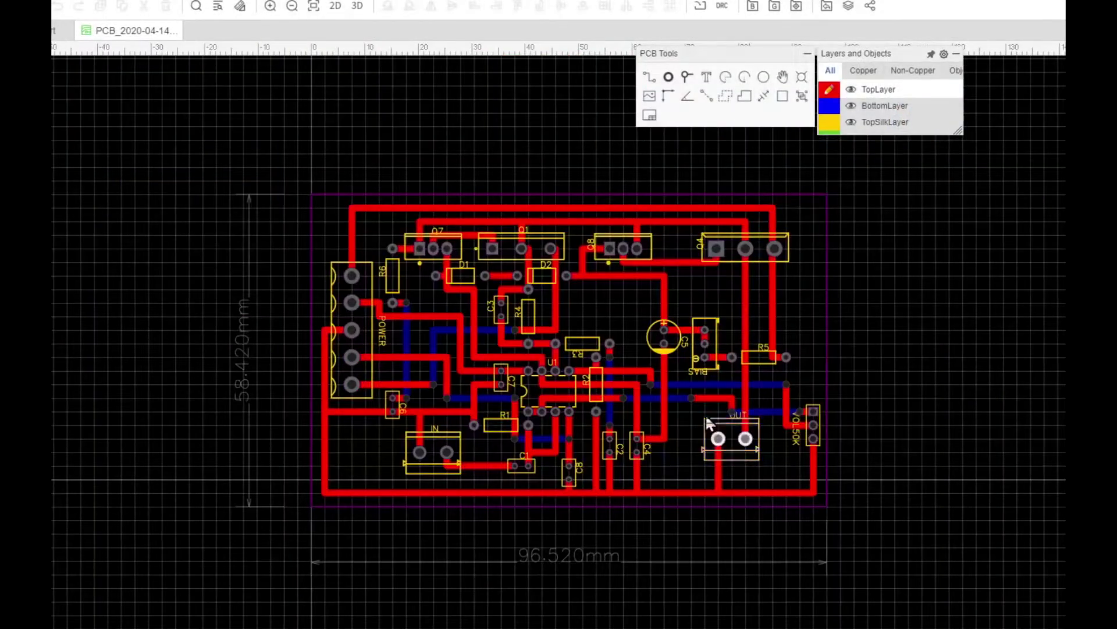
pyautogui.scroll(5, 524, 419)
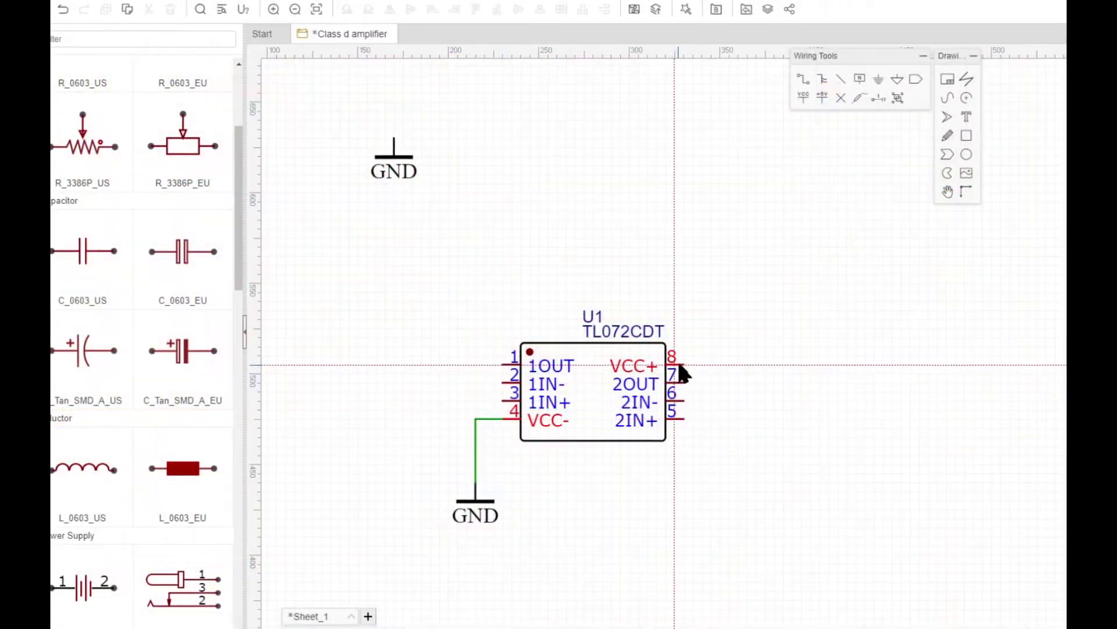
# Draw a wire from the VCC+ pin of U1 that runs outward and turns upward.
pyautogui.click(684, 364)
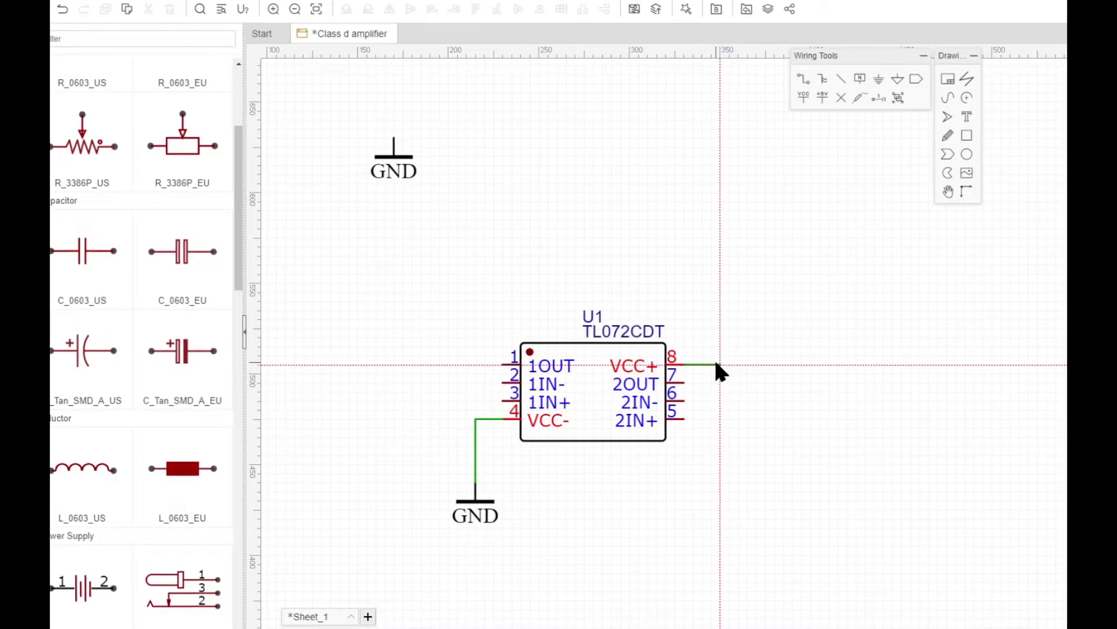
pyautogui.click(717, 274)
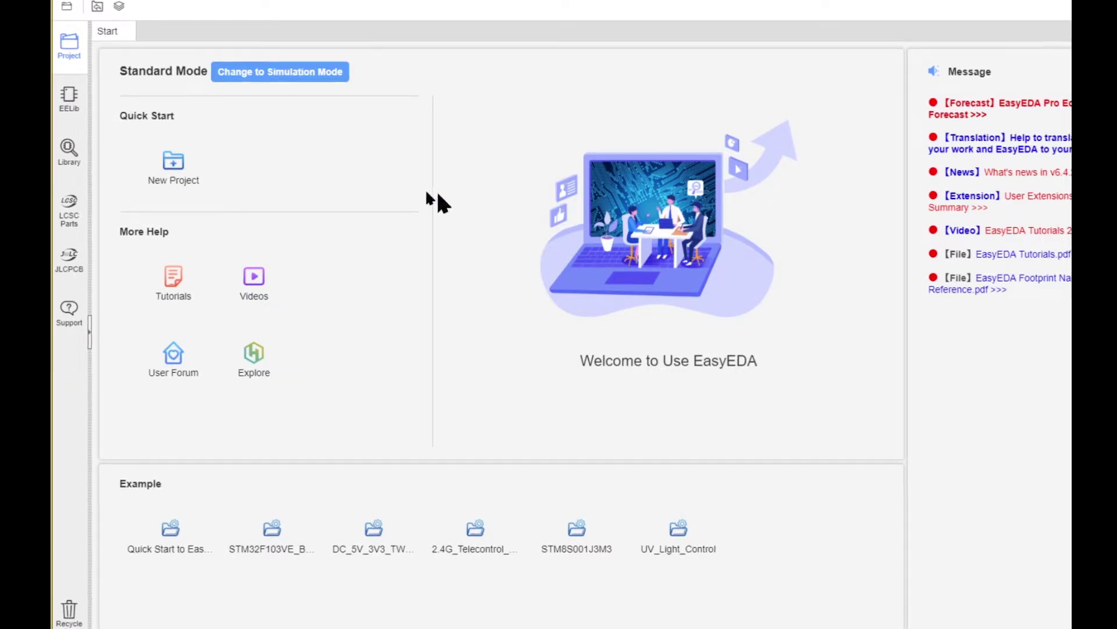
# Look through the EELib components and the lists of all projects and opened projects.
pyautogui.click(58, 93)
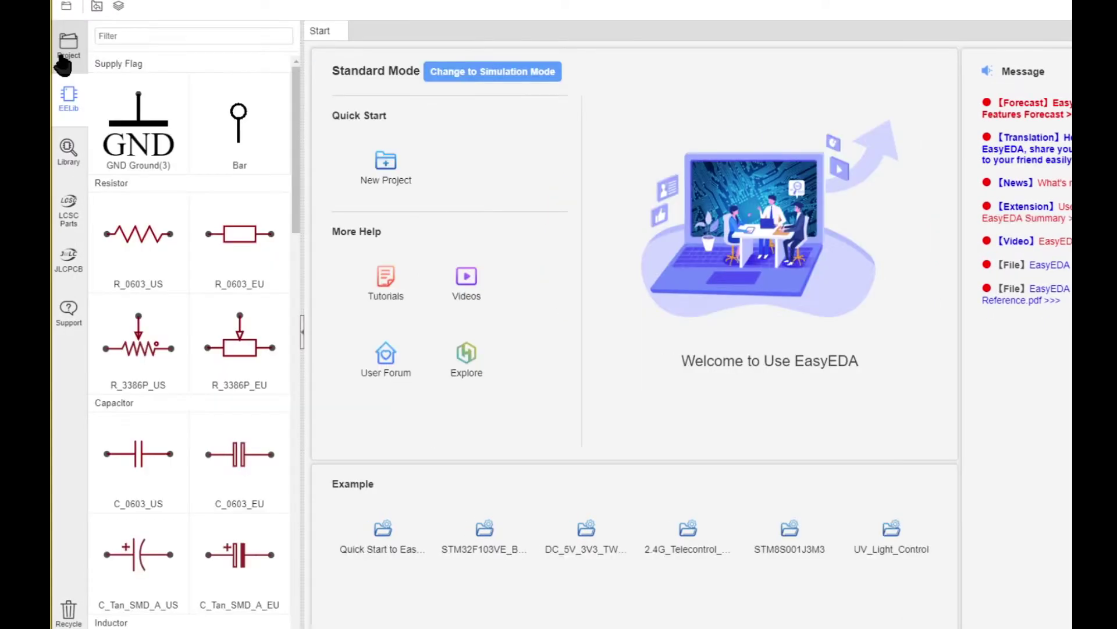
pyautogui.click(61, 58)
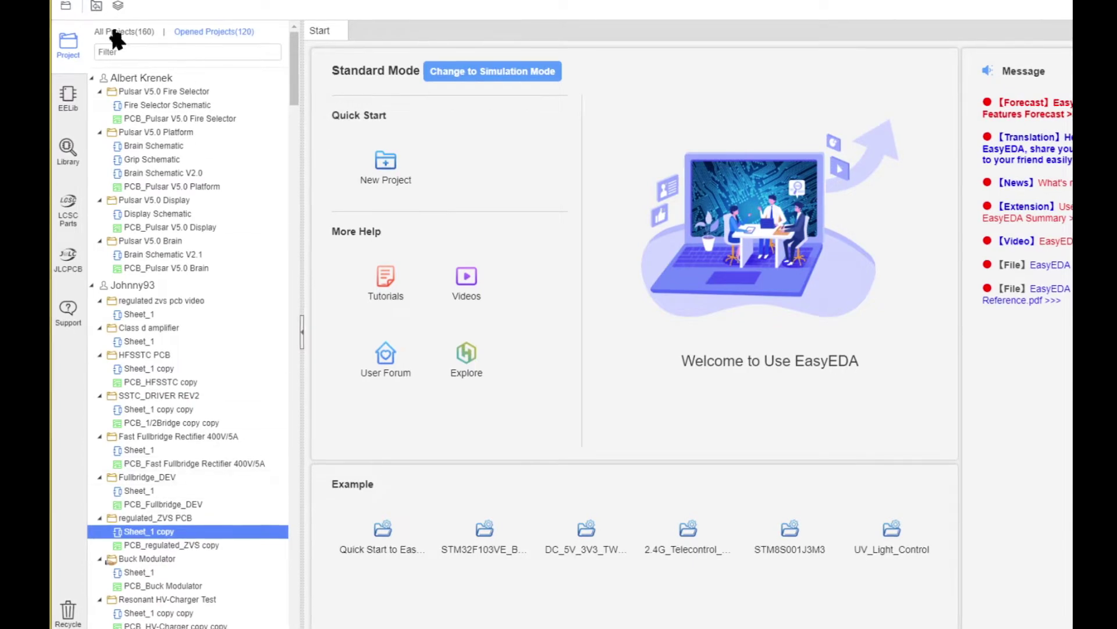
pyautogui.click(125, 32)
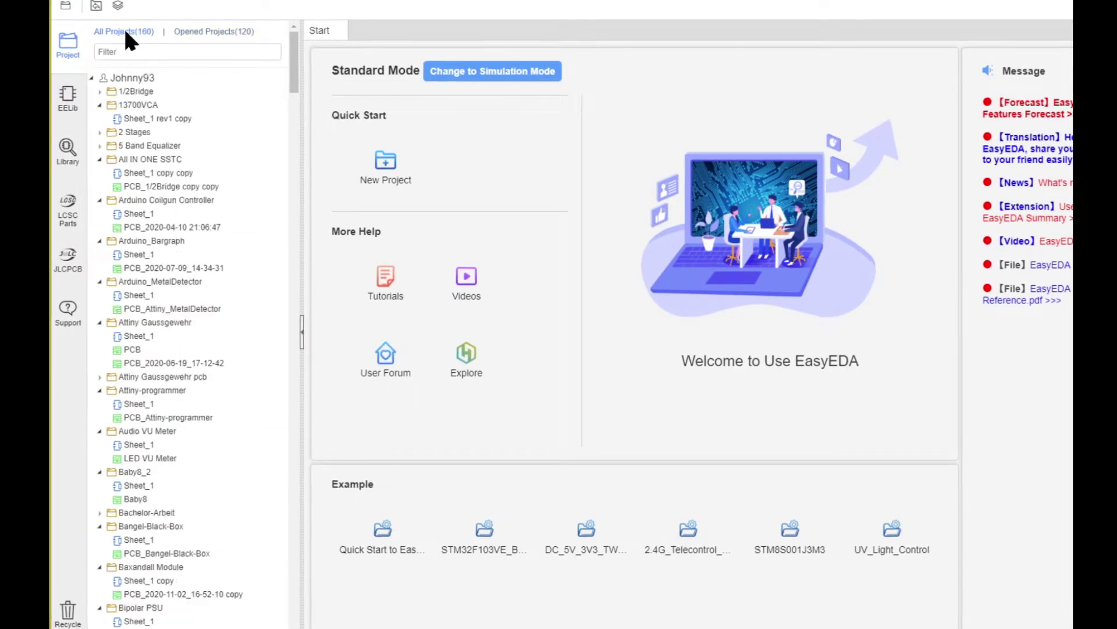
pyautogui.click(219, 32)
pyautogui.click(301, 333)
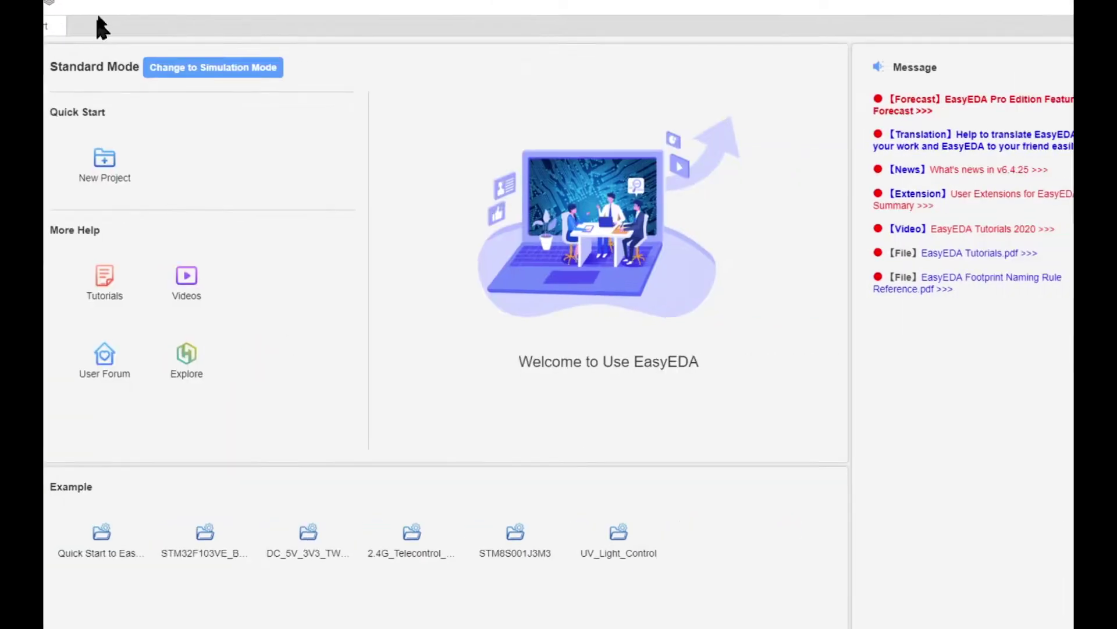
# Create a new schematic.
pyautogui.click(98, 1)
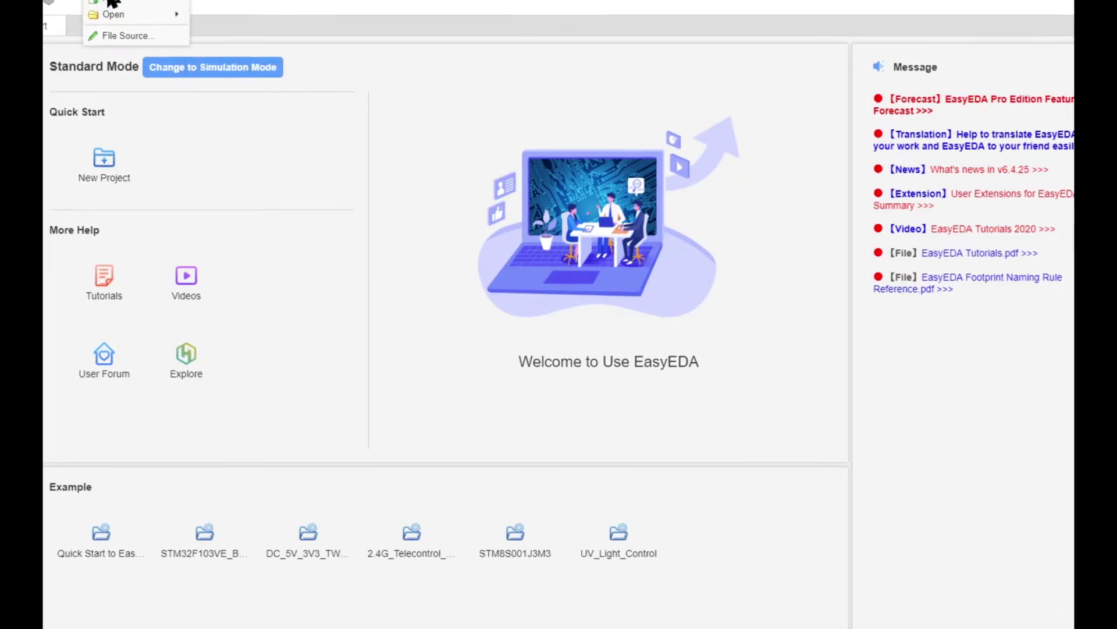
pyautogui.moveTo(116, 3)
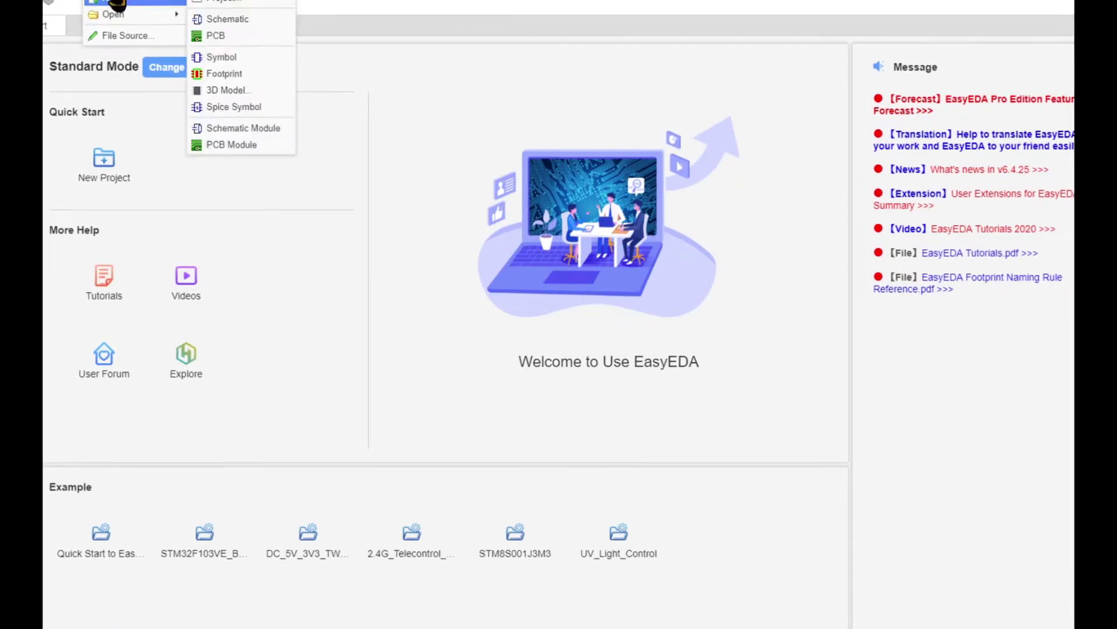
pyautogui.click(225, 20)
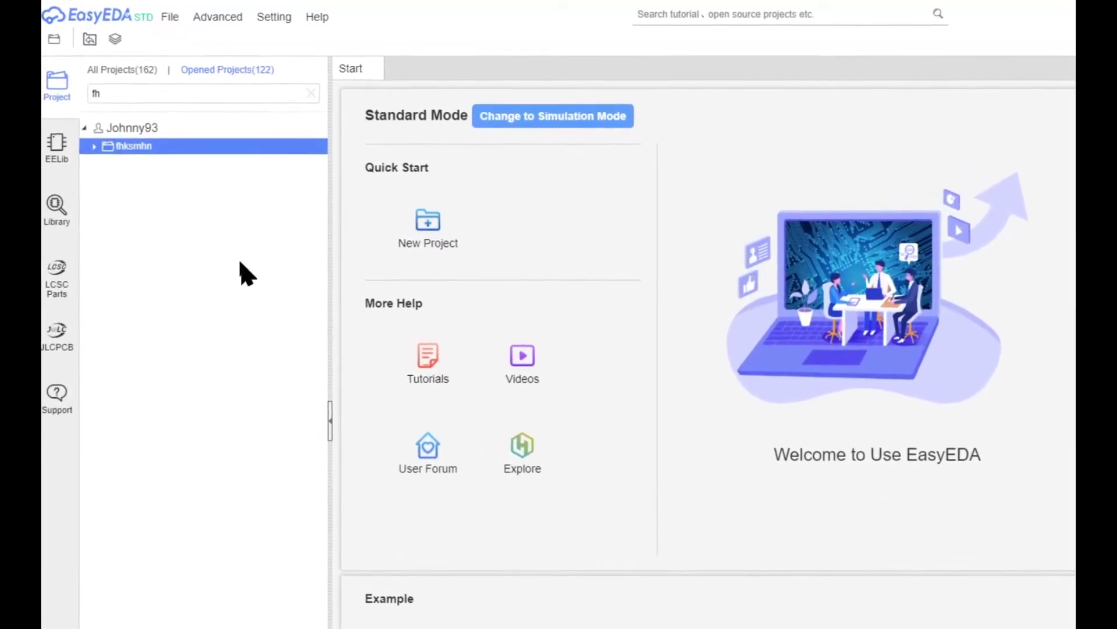
# Expand the fhksmhn project and select its Sheet_1 schematic and its PCB_fhksmhn board in turn.
pyautogui.click(94, 146)
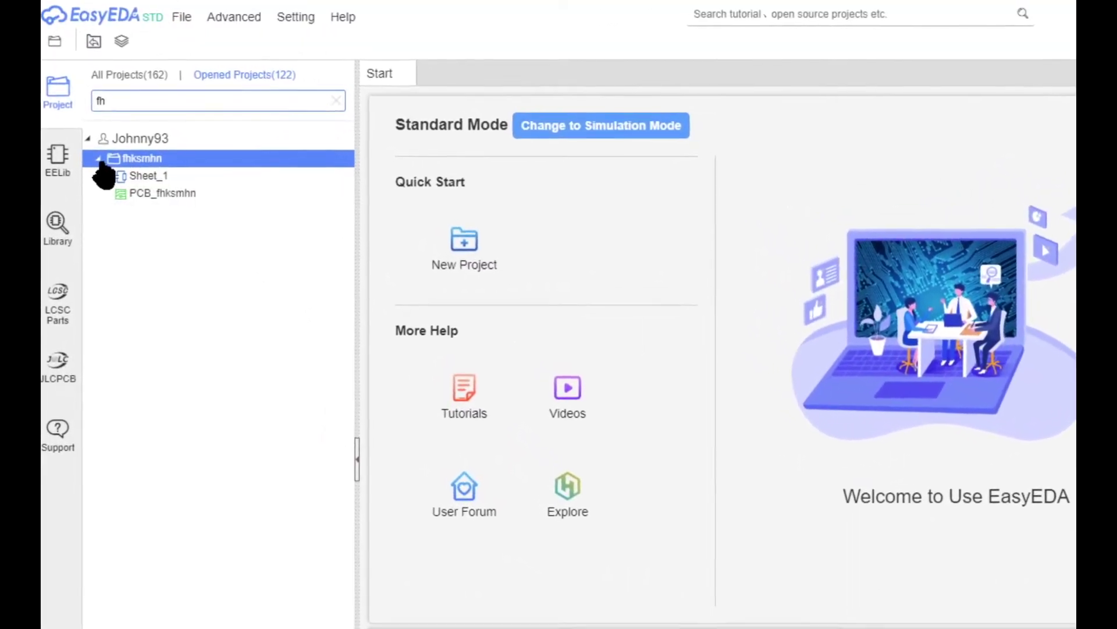
pyautogui.click(123, 174)
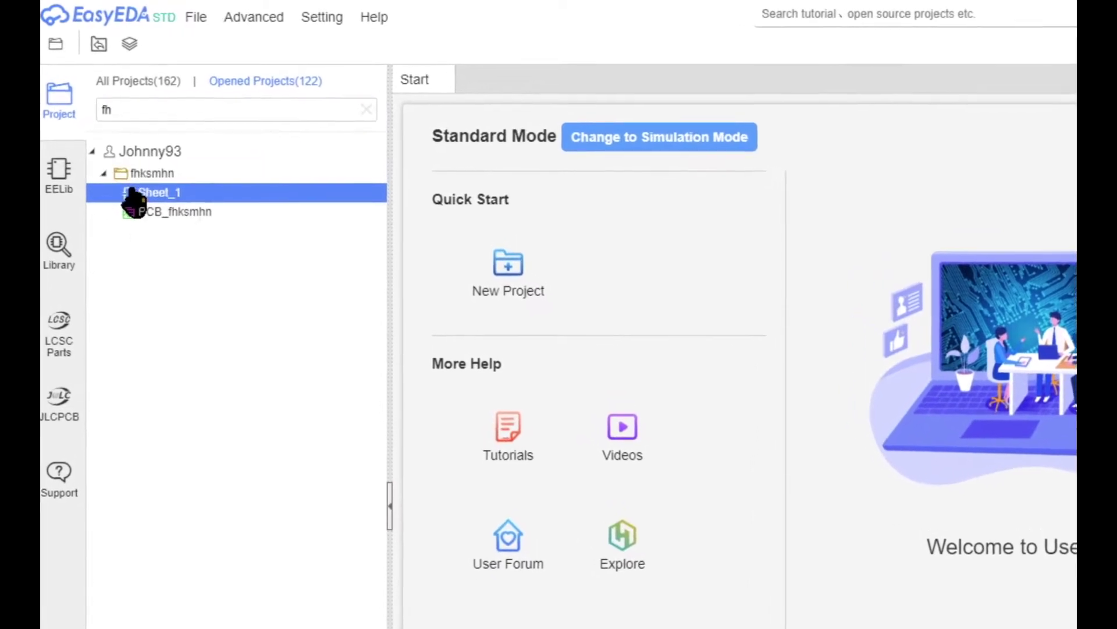
pyautogui.click(138, 211)
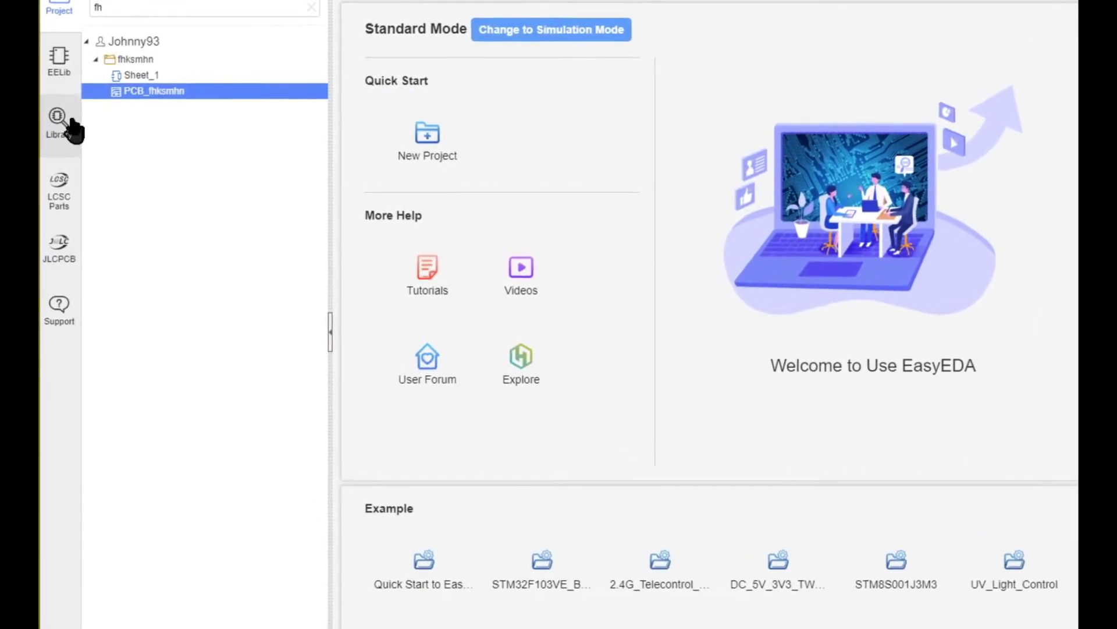
# Browse the EELib basic components from the resistors down to the connectors.
pyautogui.click(59, 57)
pyautogui.scroll(-5, 175, 140)
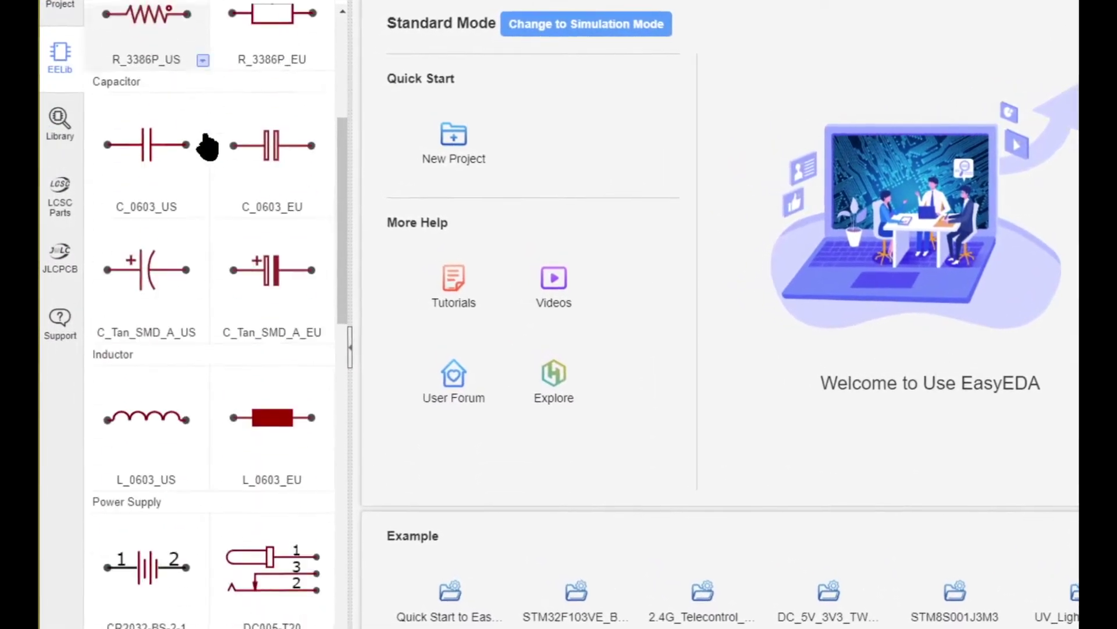
pyautogui.scroll(-5, 210, 146)
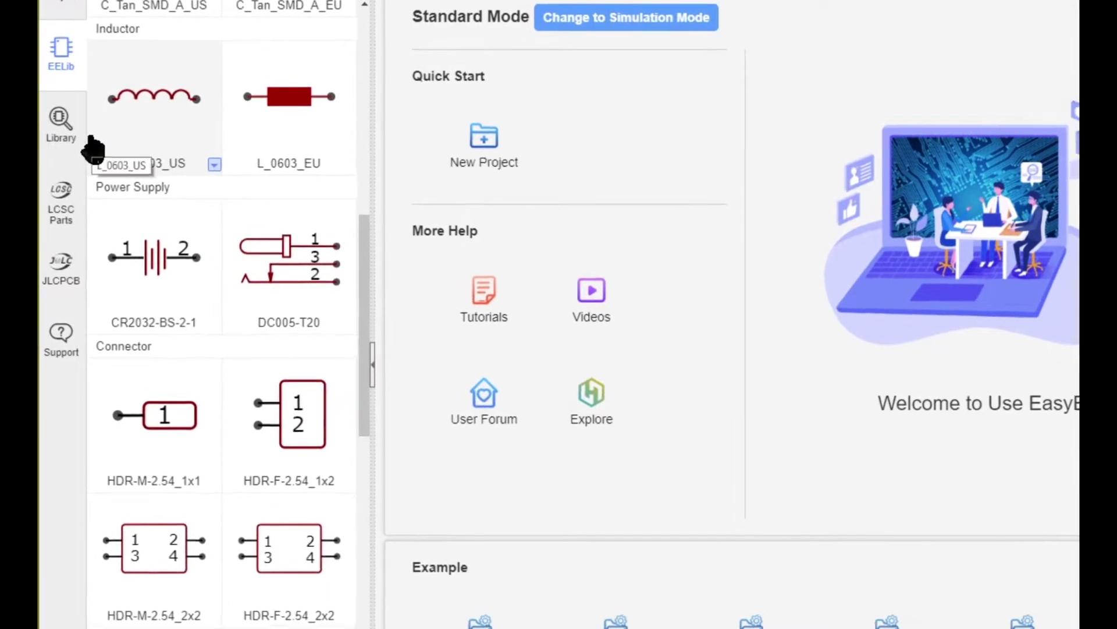
# Search the symbol library for "resistor" and select the SMALL RESISTOR part.
pyautogui.click(62, 123)
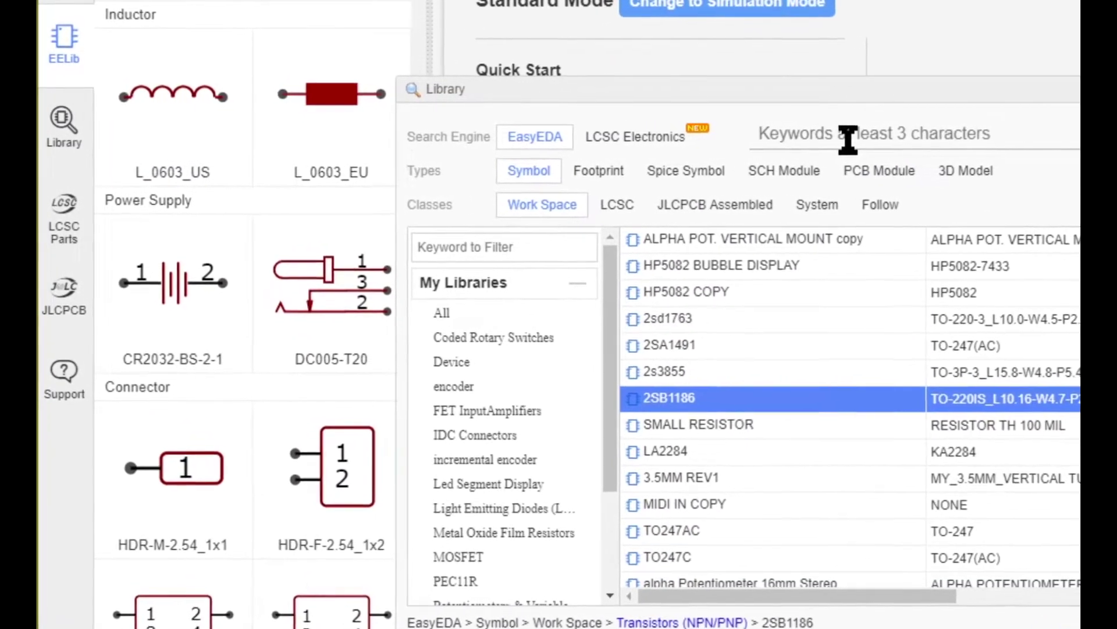
pyautogui.click(847, 140)
pyautogui.write('resi')
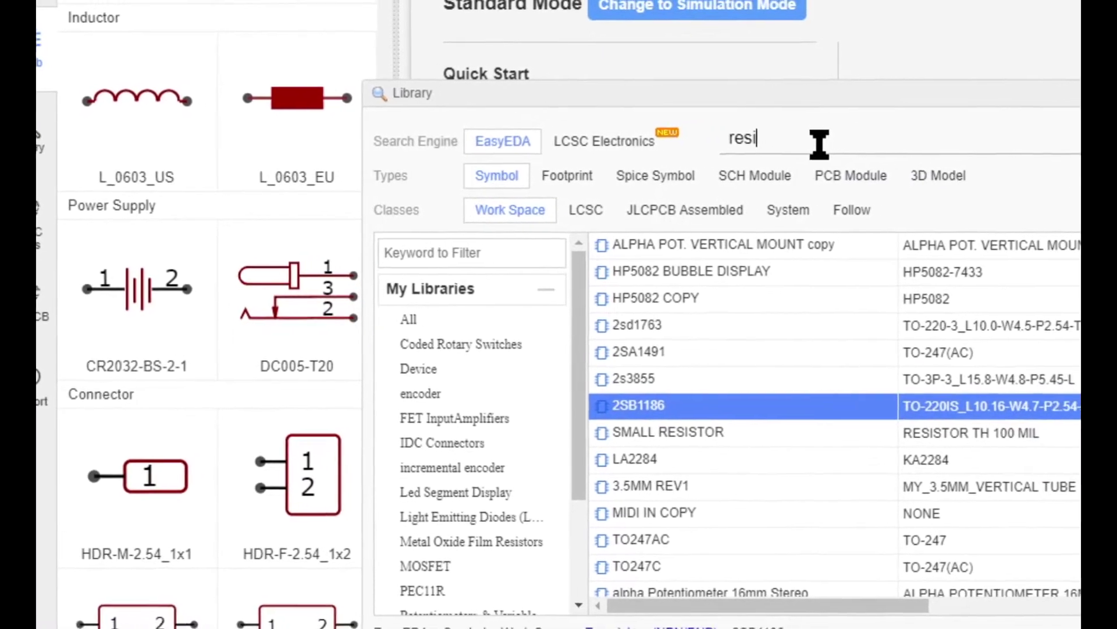
pyautogui.write('st')
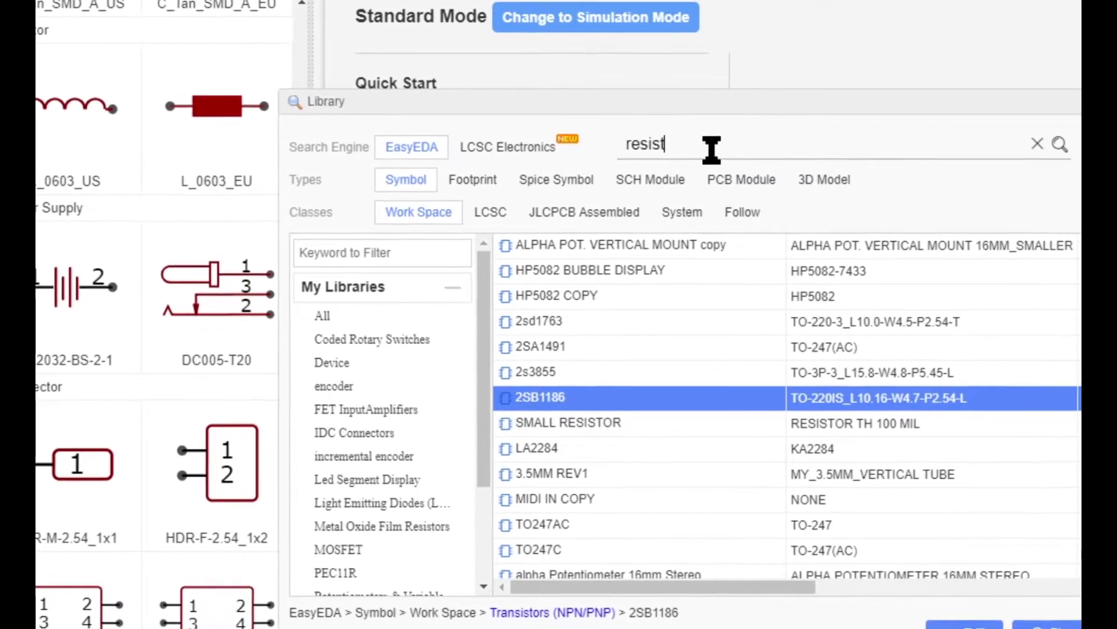
pyautogui.write('or')
pyautogui.press('Return')
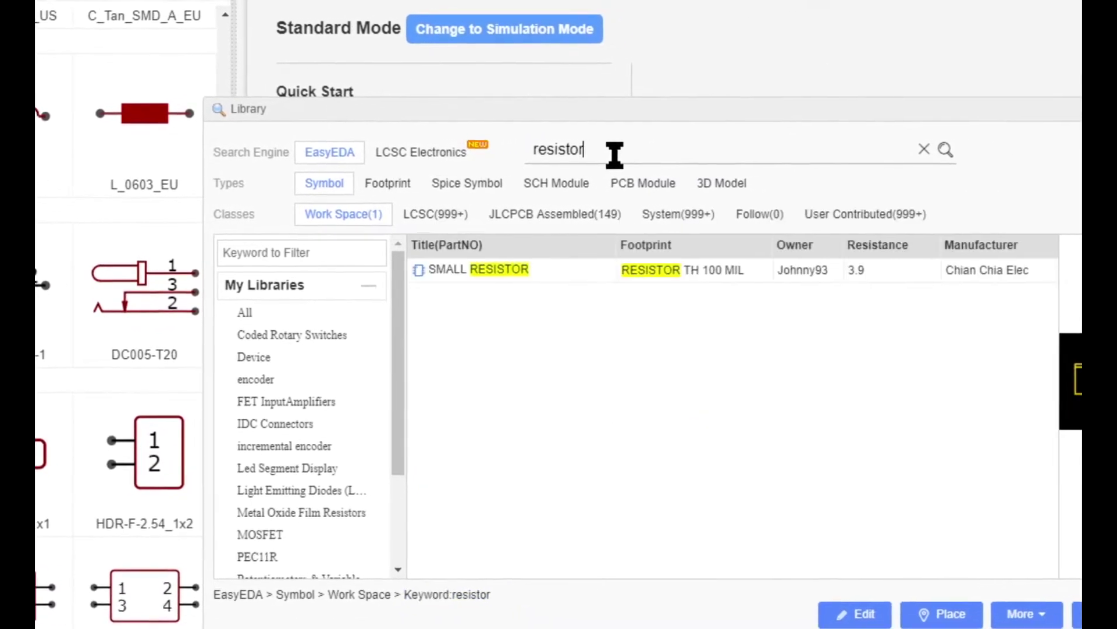
pyautogui.click(492, 271)
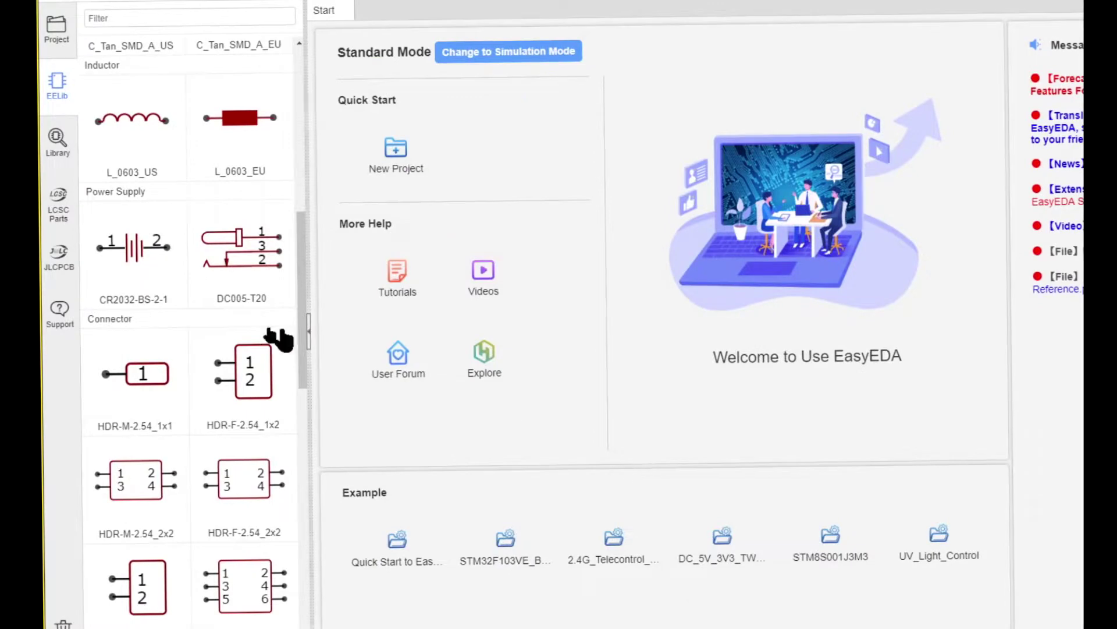
# Look through the EELib parts again and open the variant list of the HDR-M-2.54_1x1 header.
pyautogui.scroll(8, 192, 362)
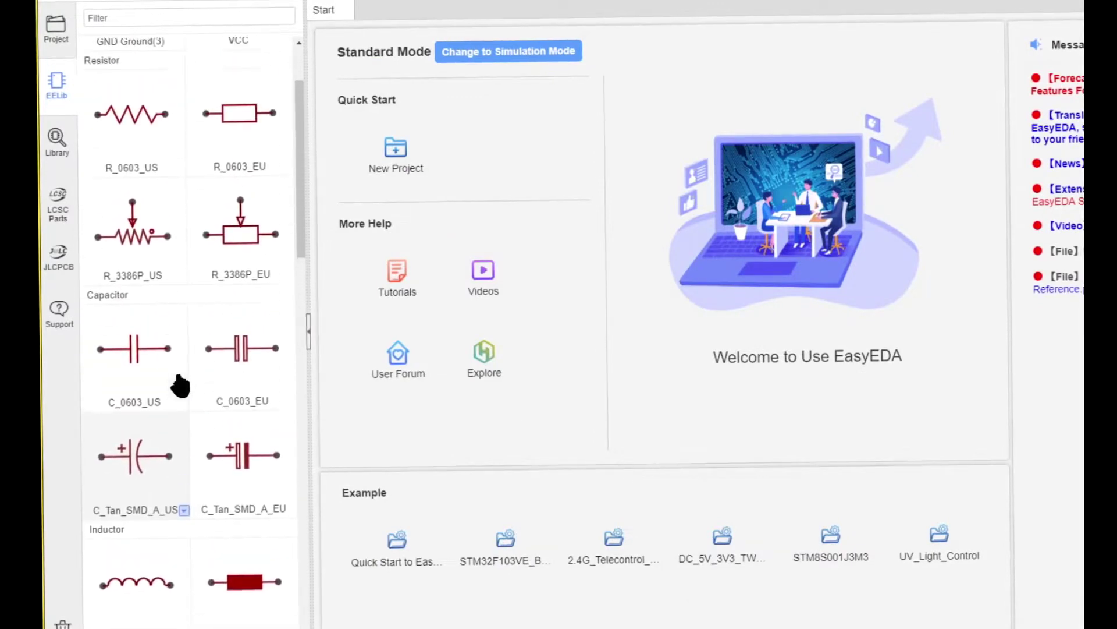
pyautogui.click(289, 282)
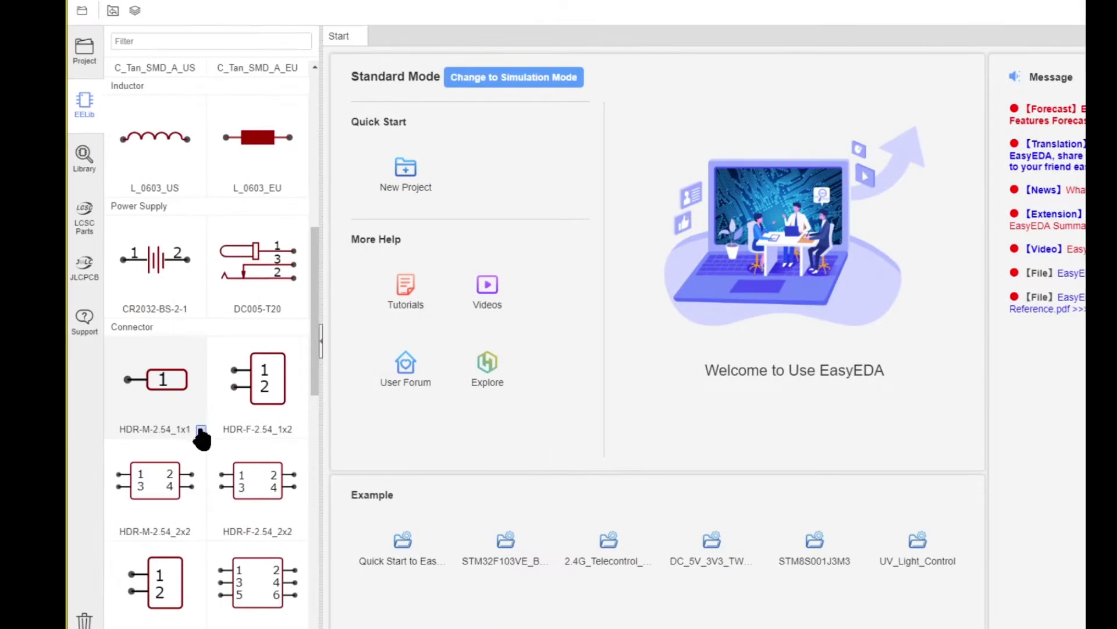
pyautogui.click(200, 434)
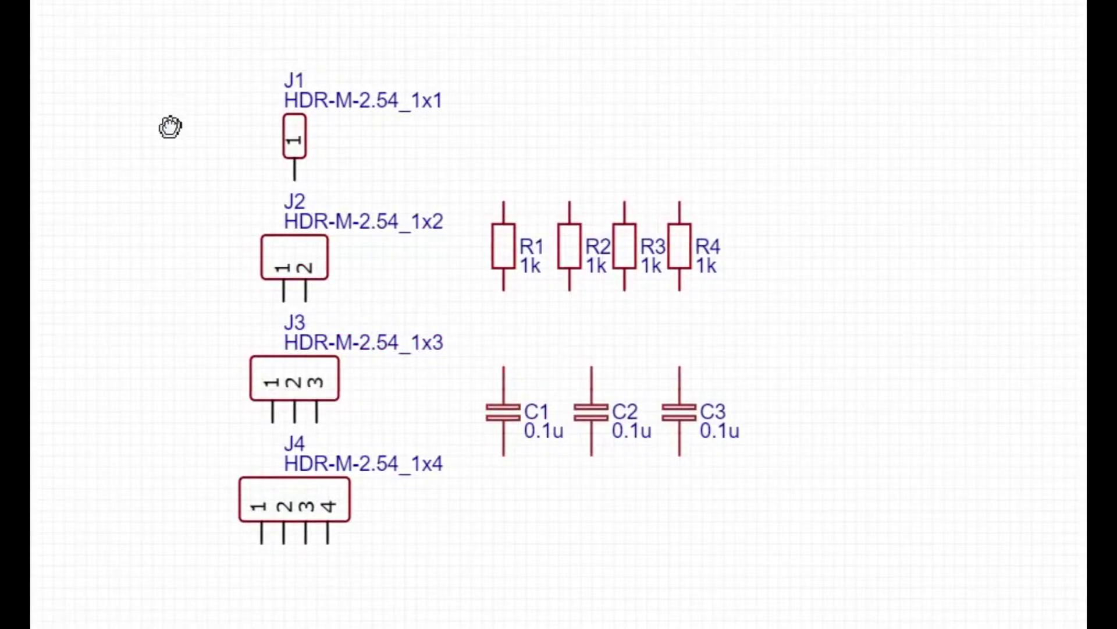
pyautogui.moveTo(170, 127); pyautogui.dragTo(105, 50, button='right')
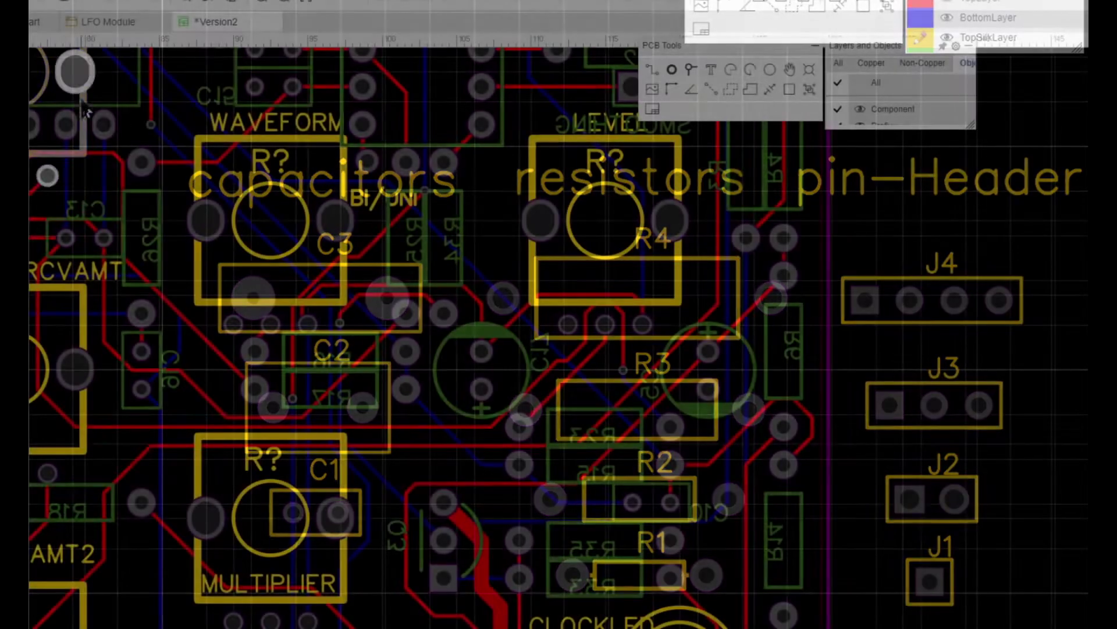
# Select the 200k resistor R17 in the LFO Module schematic and examine its footprint on the Version2 board.
pyautogui.click(108, 23)
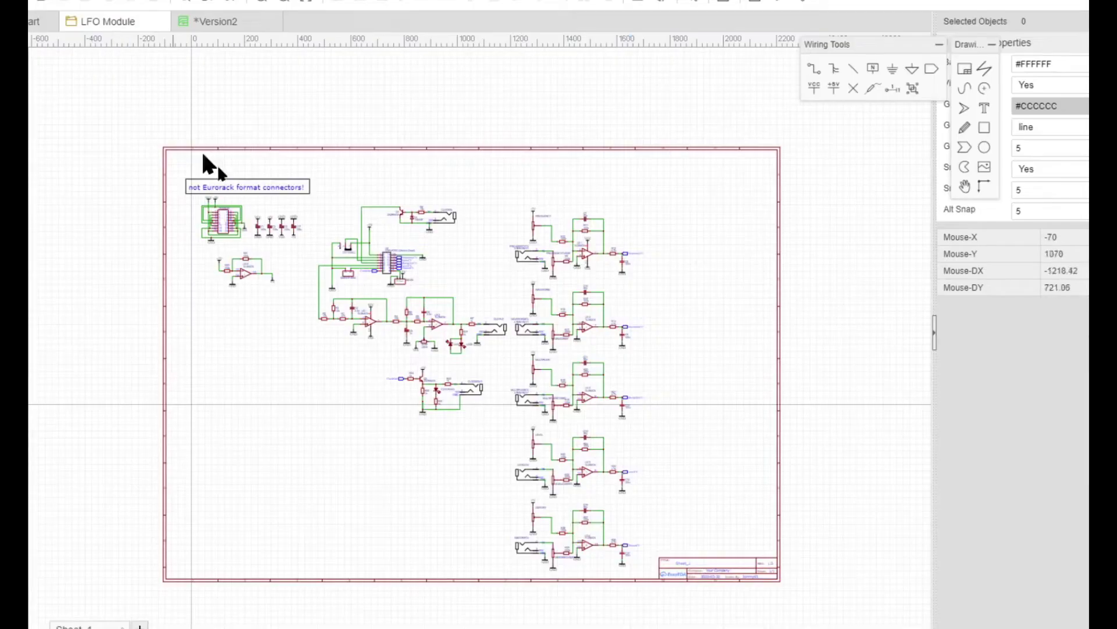
pyautogui.scroll(6, 587, 344)
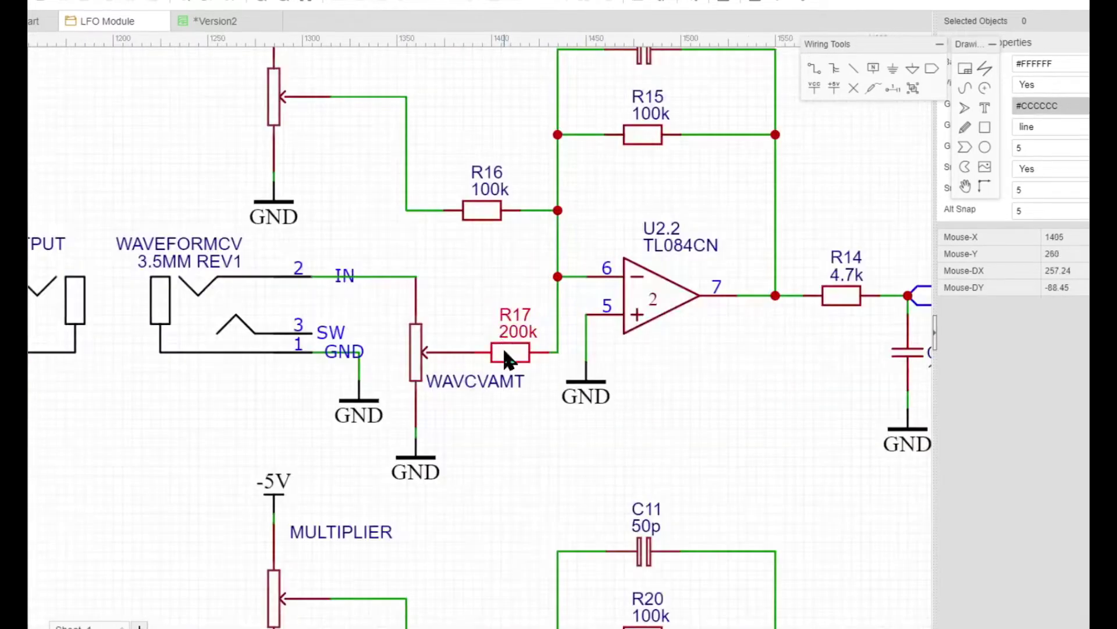
pyautogui.click(504, 351)
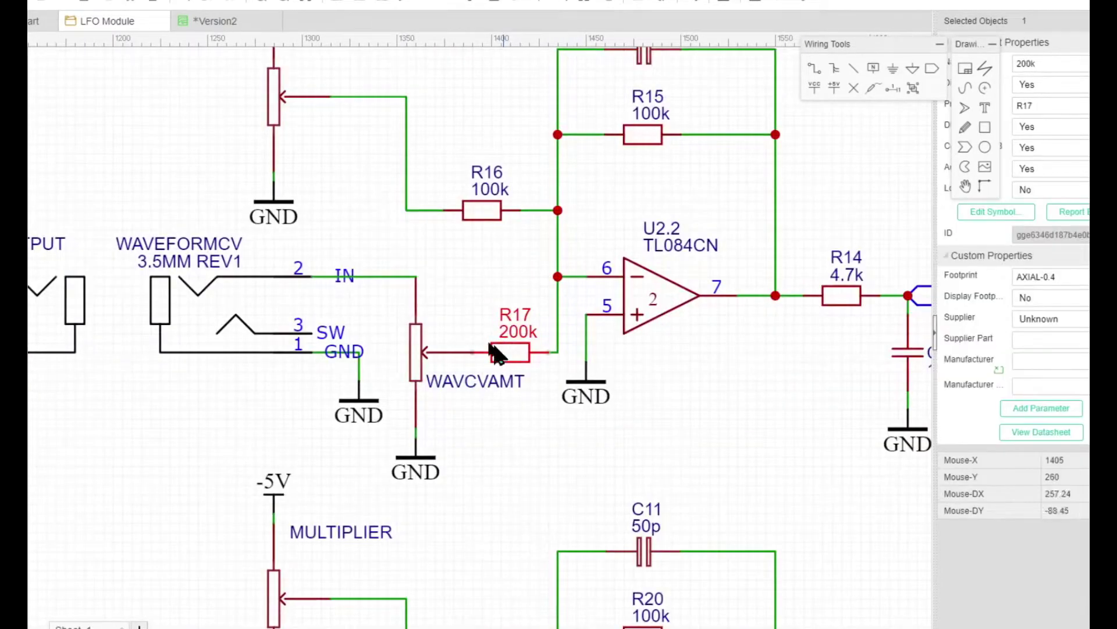
pyautogui.click(213, 19)
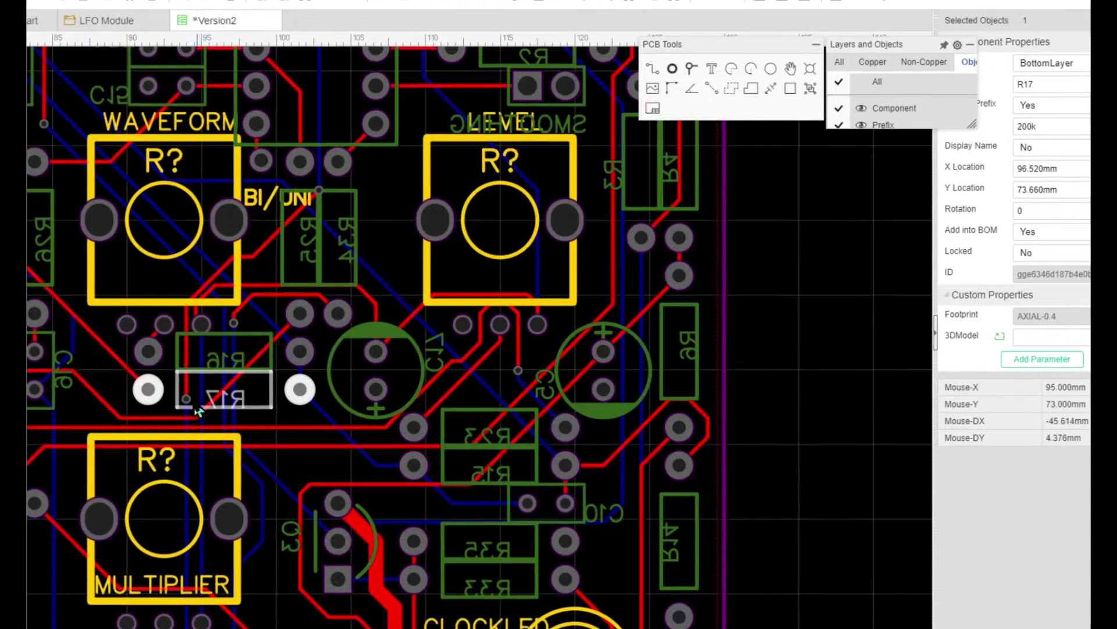
pyautogui.scroll(3, 198, 419)
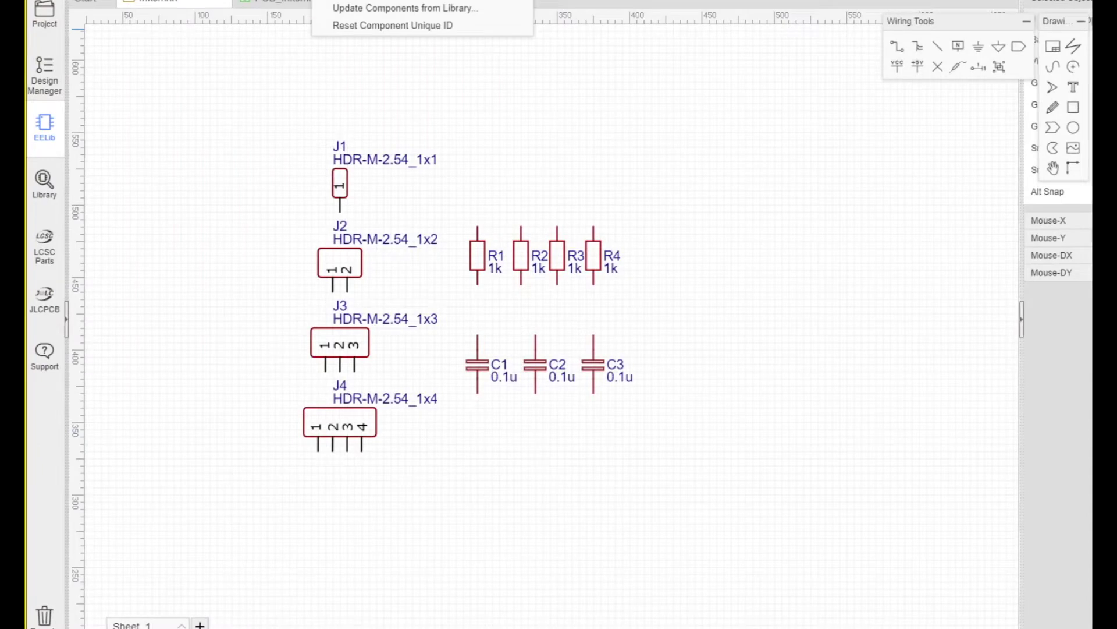
# Start transferring the fhksmhn schematic to the PCB and choose to check the unfinished nets first.
pyautogui.click(376, 4)
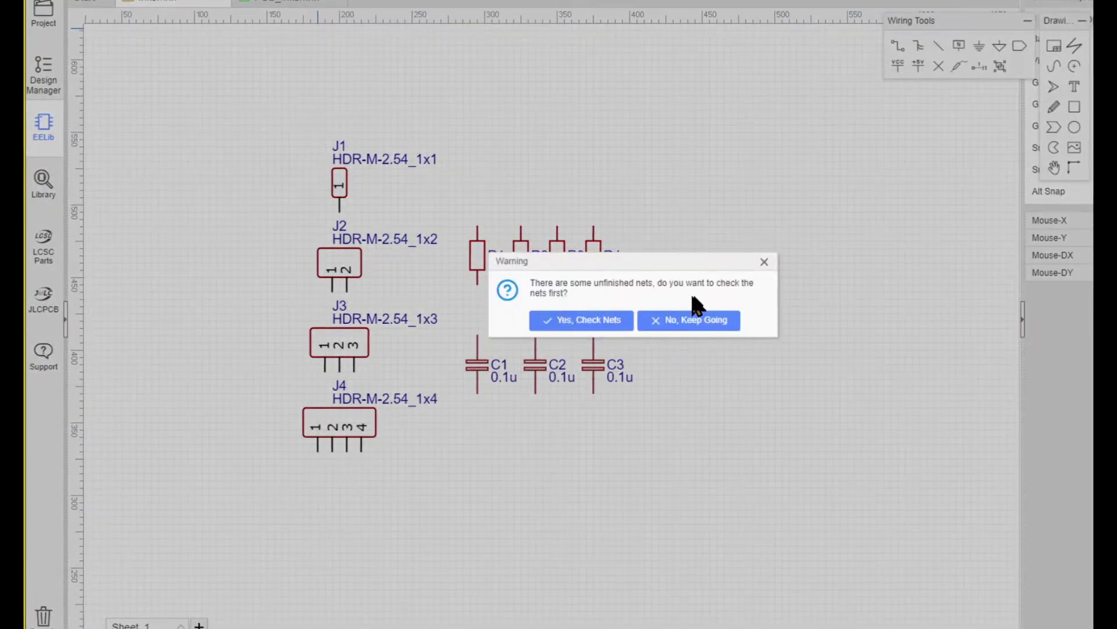
pyautogui.click(620, 320)
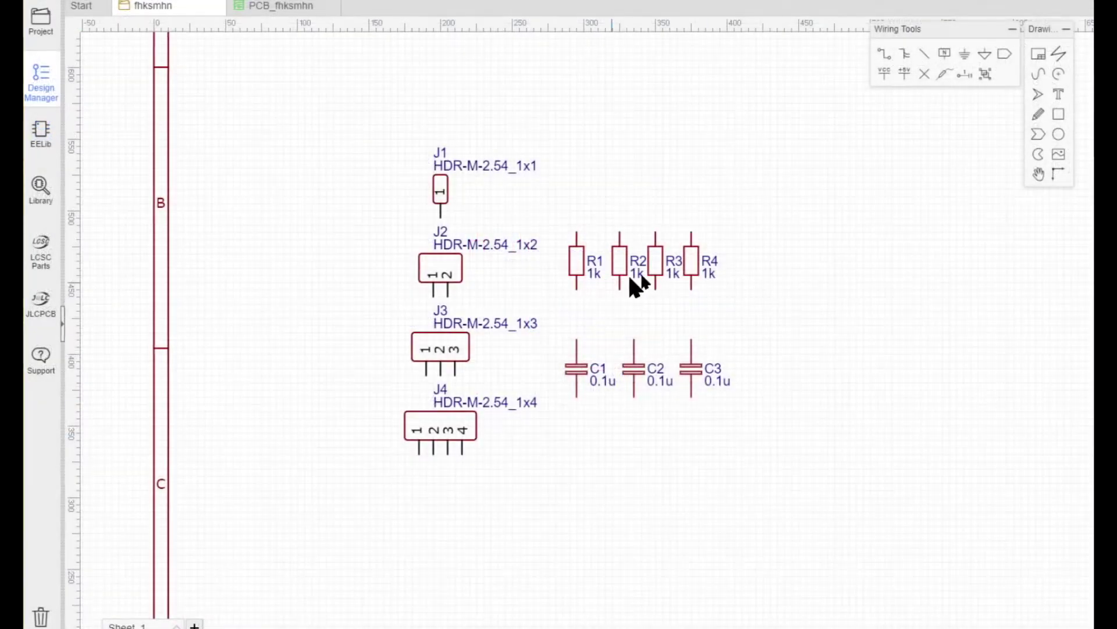
# Wire the upper pin of resistor R4 to the upper pin of R3 in the fhksmhn schematic.
pyautogui.moveTo(689, 268)
pyautogui.mouseDown()
pyautogui.moveTo(738, 262)
pyautogui.moveTo(688, 267)
pyautogui.mouseUp()
pyautogui.click(691, 231)
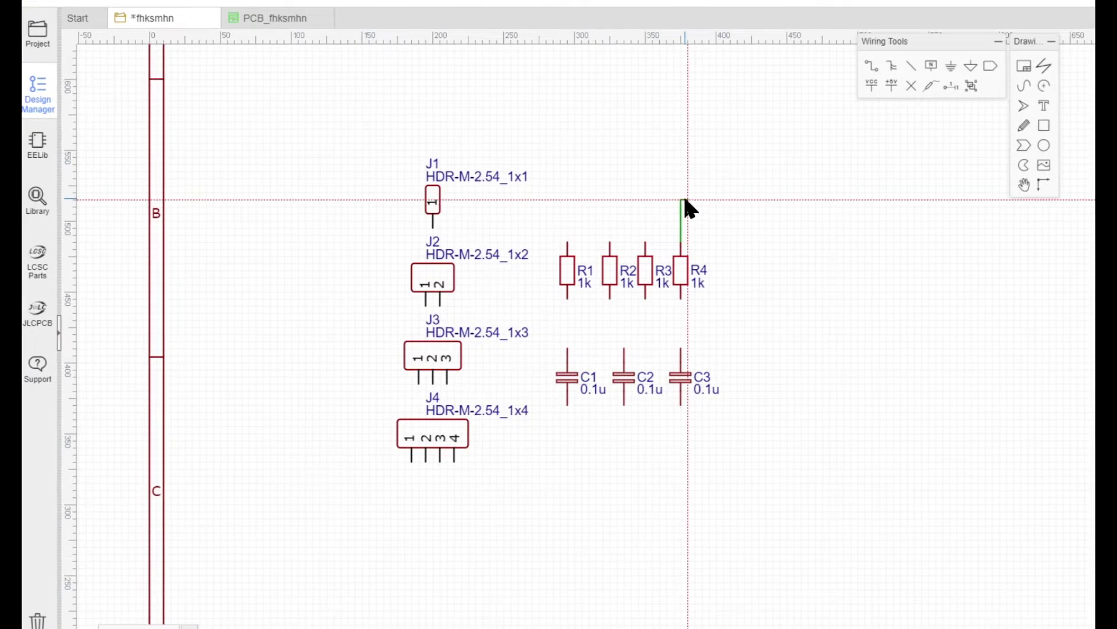
pyautogui.click(683, 200)
pyautogui.click(646, 242)
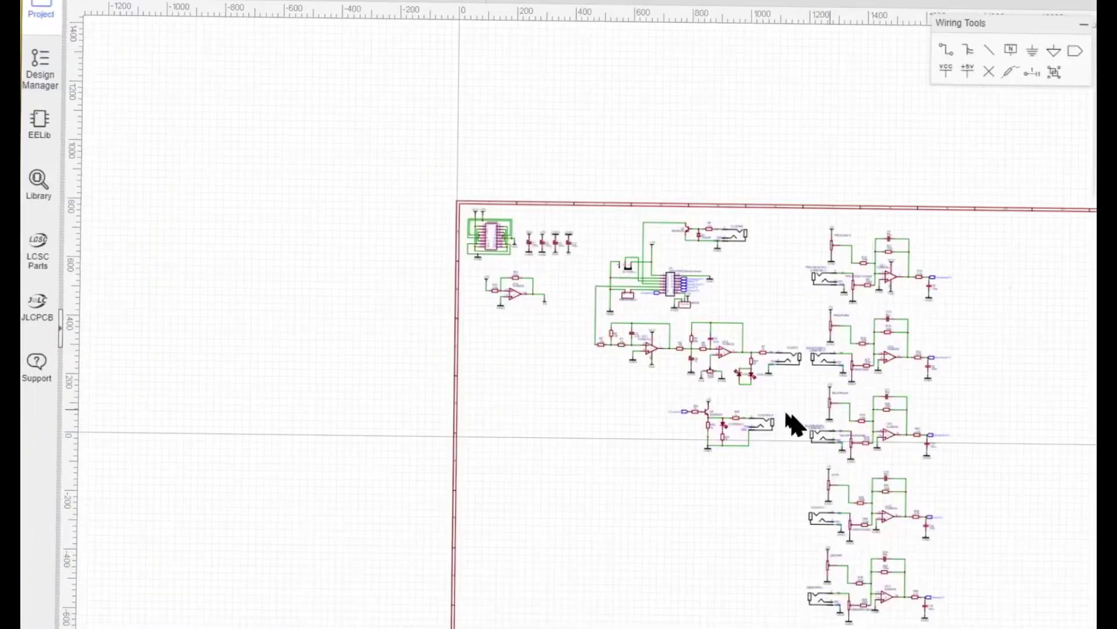
# Look over the LFO Module schematic, its Version2 board and the 3D view of the panel and circuit board.
pyautogui.scroll(5, 505, 238)
pyautogui.moveTo(997, 437); pyautogui.dragTo(739, 364, button='right')
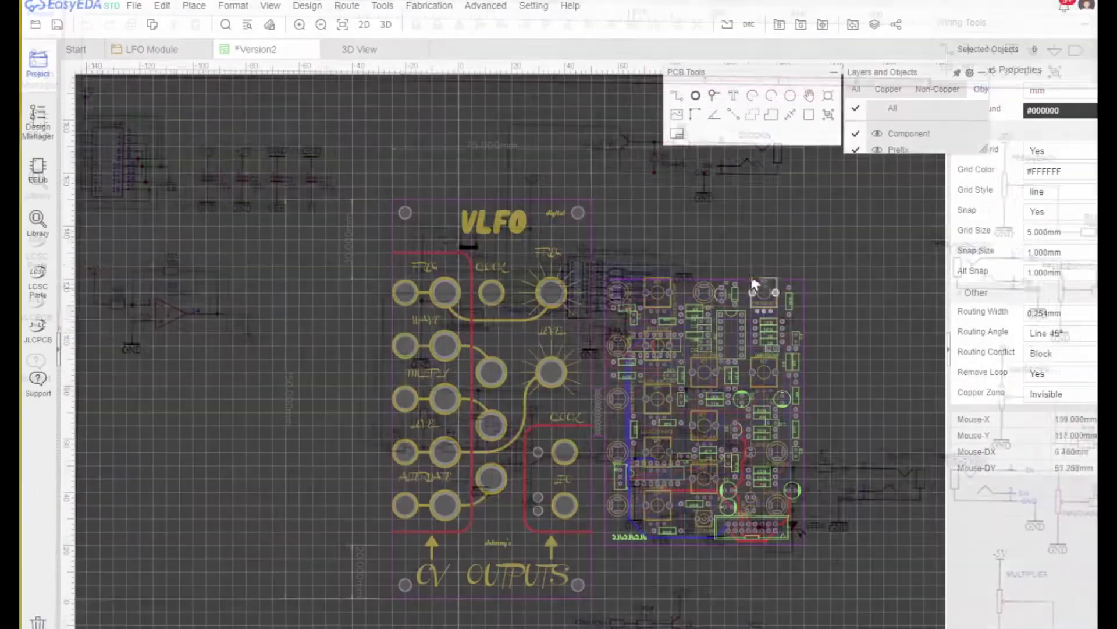
pyautogui.scroll(5, 581, 413)
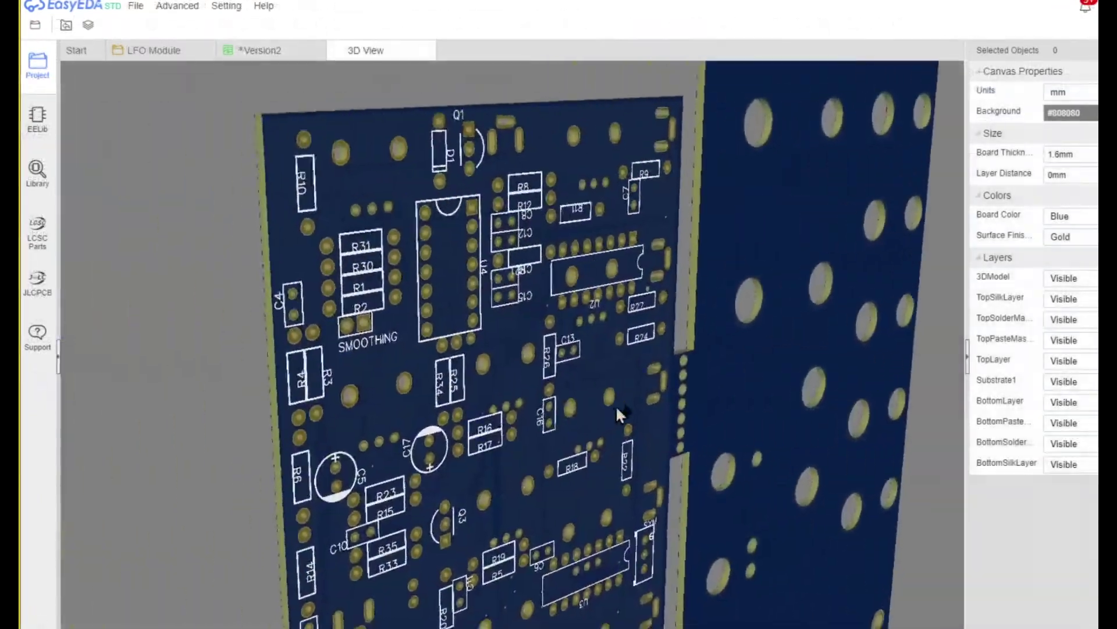
pyautogui.scroll(3, 611, 361)
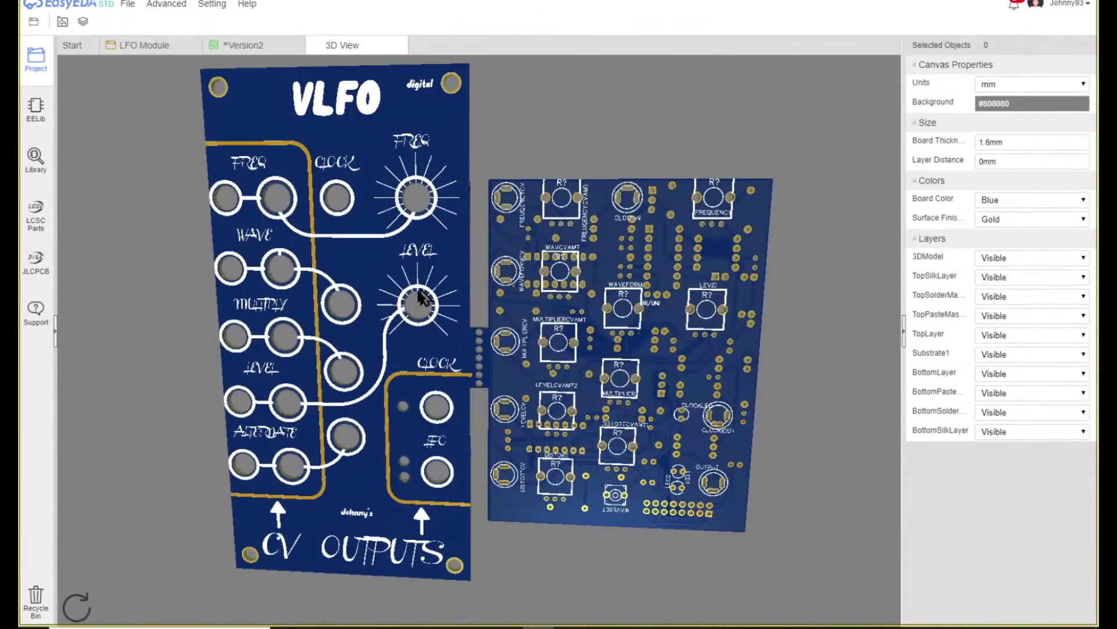
pyautogui.moveTo(421, 298); pyautogui.dragTo(478, 432)
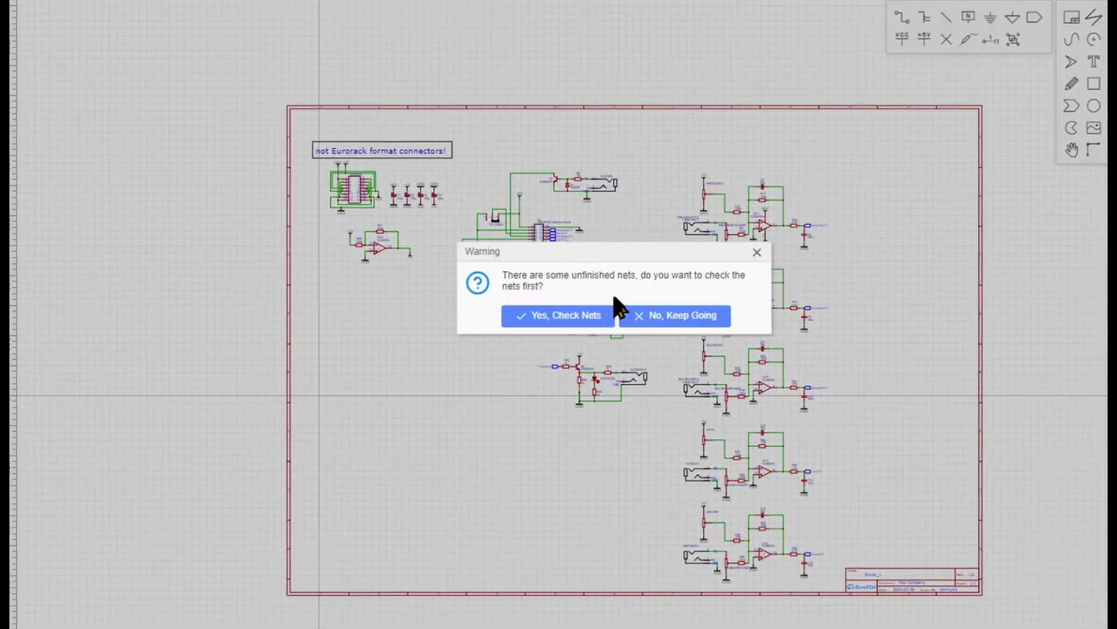
# Transfer the LFO Module schematic to a PCB without checking the unfinished nets, and examine the placed footprints and their ratlines.
pyautogui.click(638, 315)
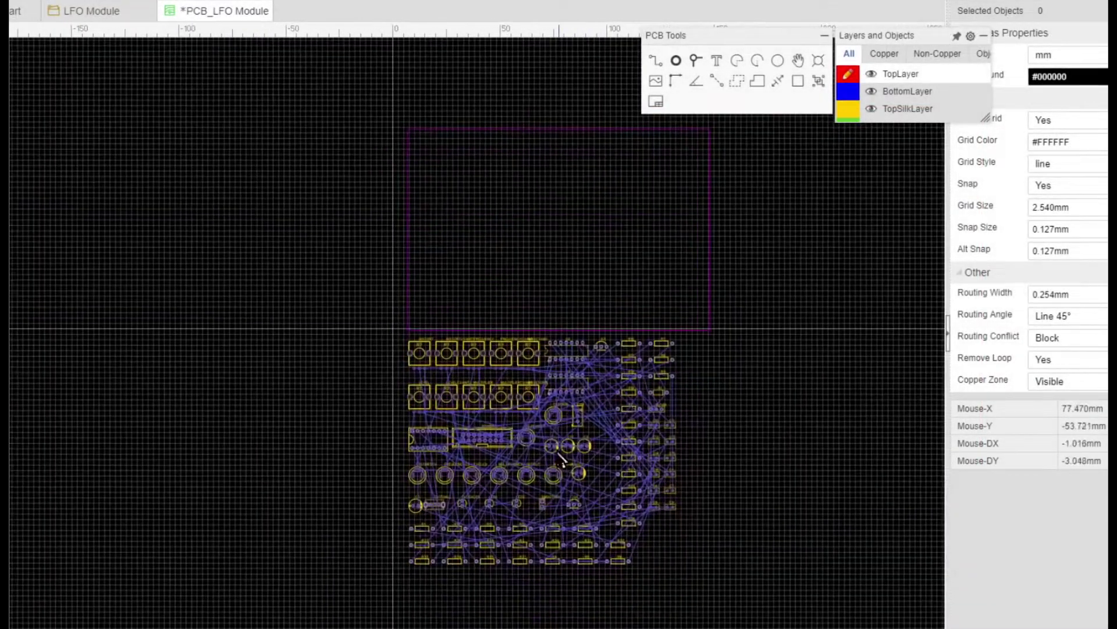
pyautogui.scroll(4, 540, 532)
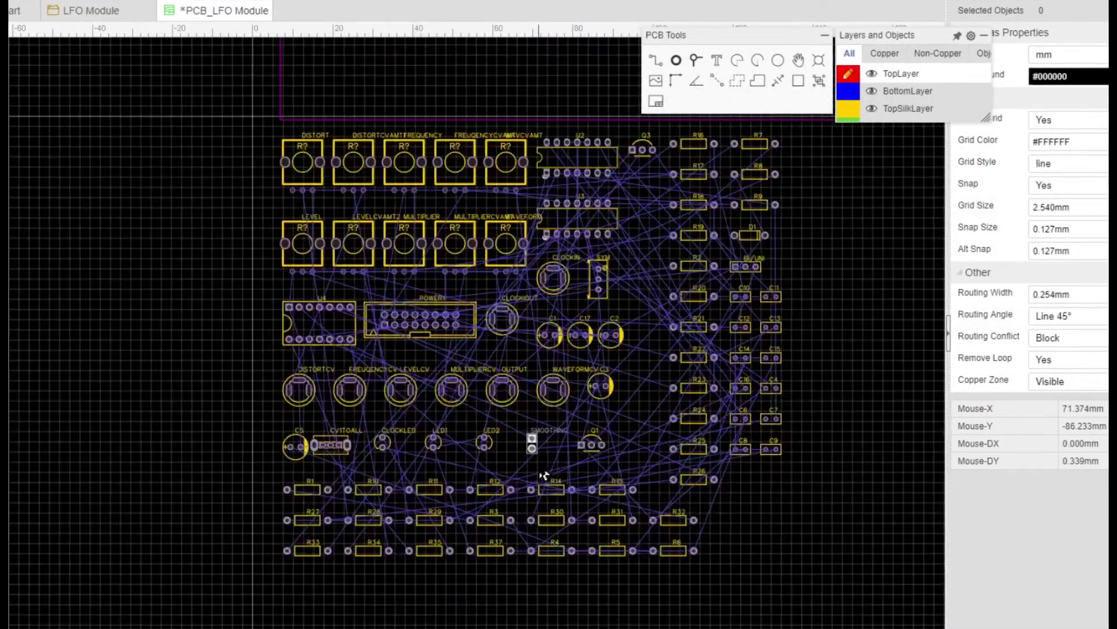
pyautogui.moveTo(551, 464); pyautogui.dragTo(540, 467, button='right')
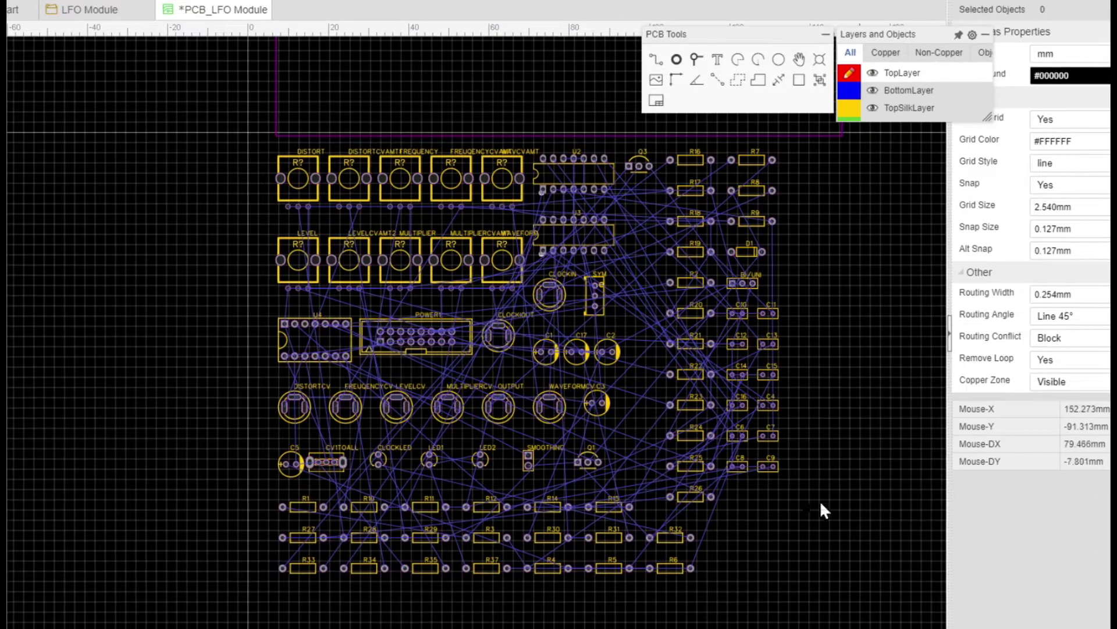
pyautogui.scroll(10, 634, 298)
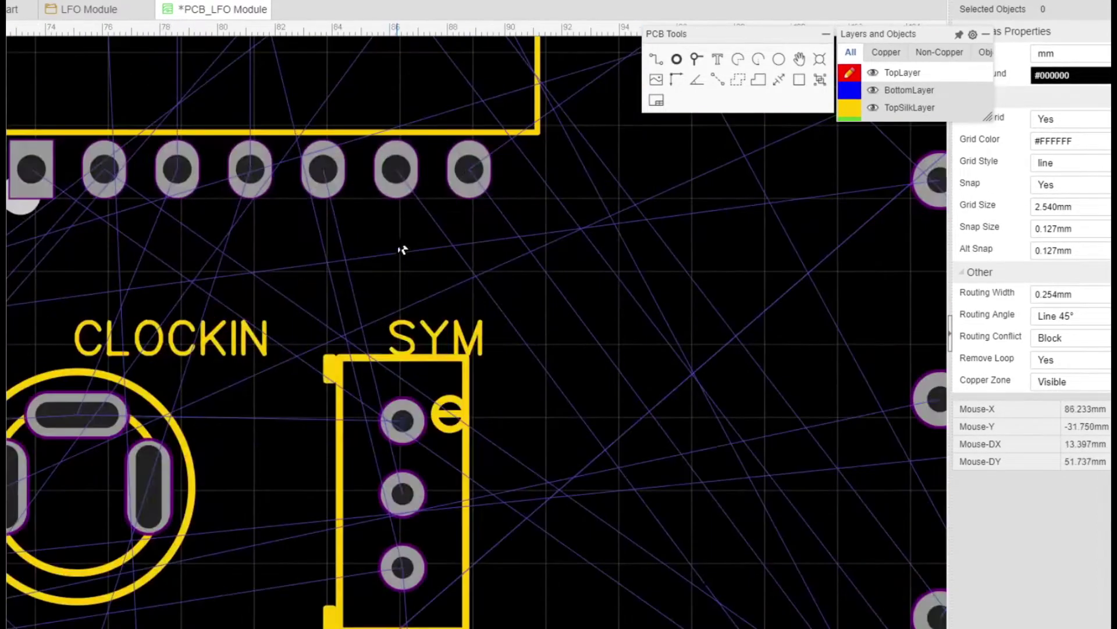
pyautogui.scroll(-5, 402, 249)
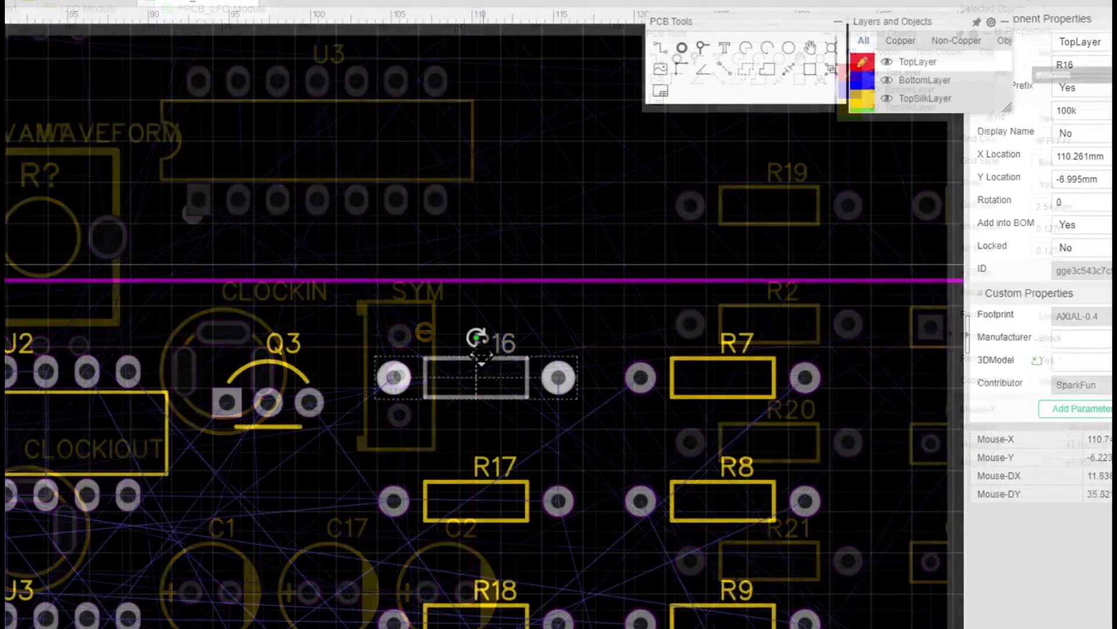
# Move resistor R16 up inside the board outline and set the canvas units to mil.
pyautogui.moveTo(480, 356); pyautogui.dragTo(479, 127)
pyautogui.moveTo(479, 127); pyautogui.dragTo(564, 287, button='right')
pyautogui.click(940, 316)
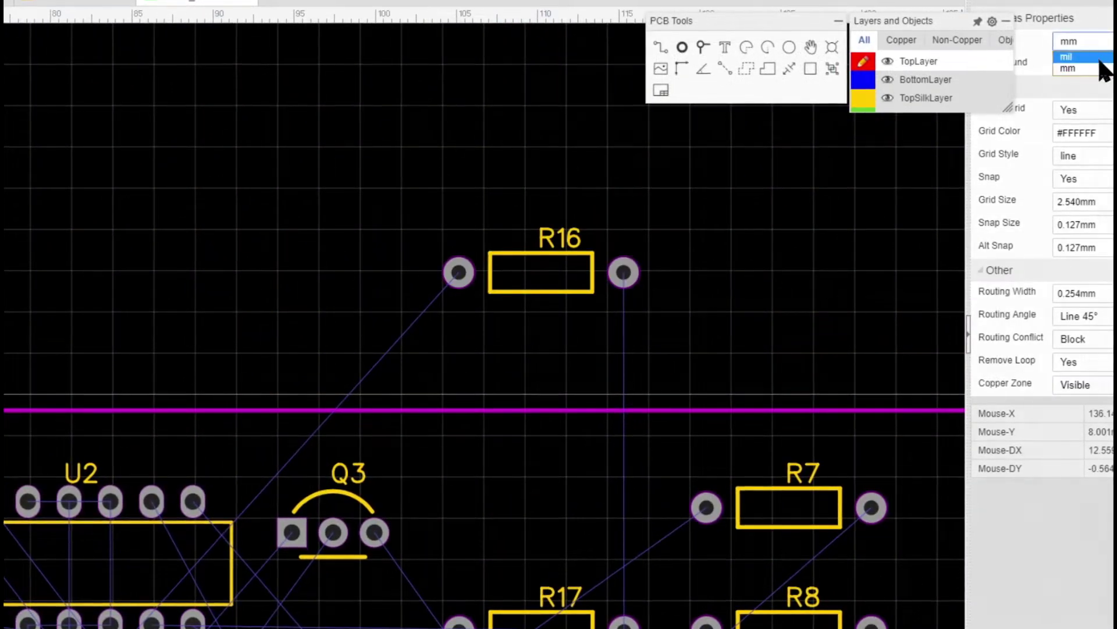
pyautogui.click(1083, 57)
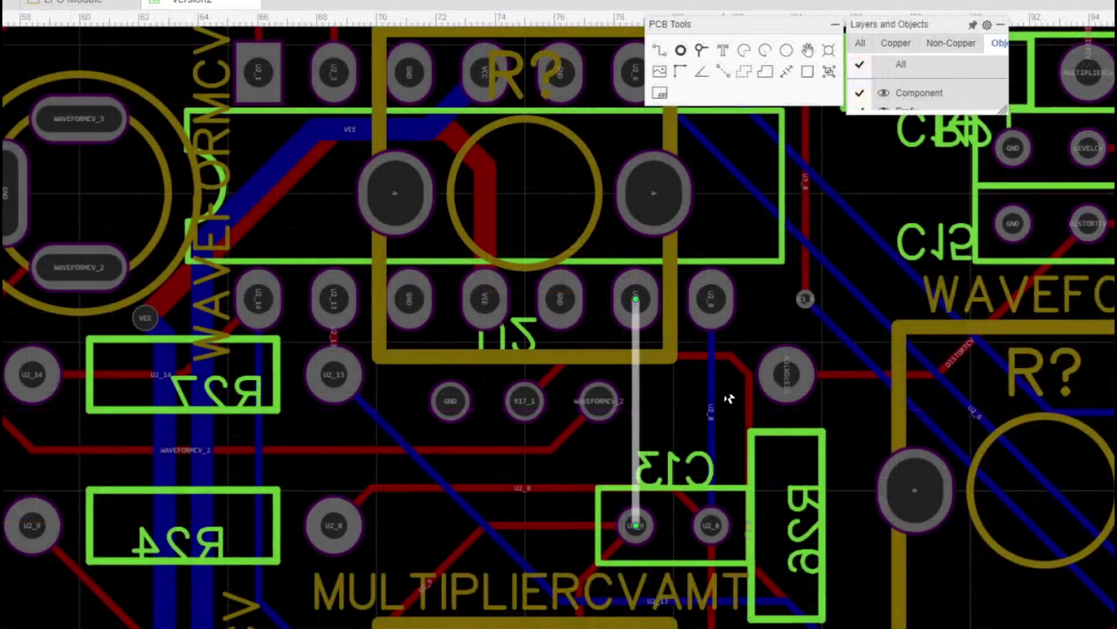
# Examine the routed tracks on the Version2 board around U2, C13 and the WAVCVAMT potentiometer.
pyautogui.scroll(-3, 711, 402)
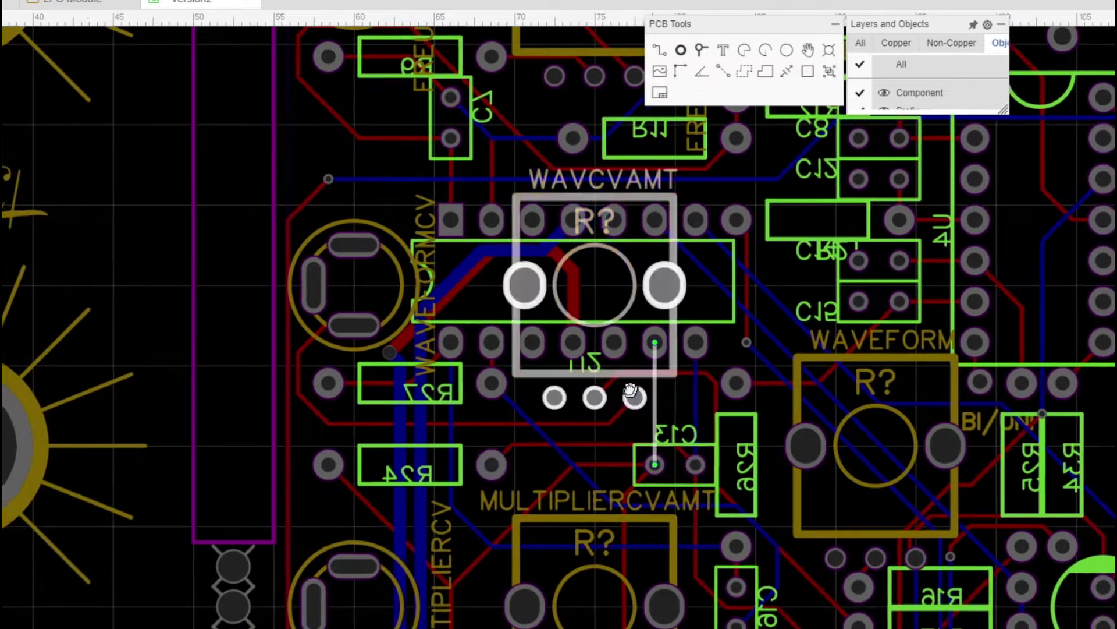
pyautogui.moveTo(691, 391); pyautogui.dragTo(548, 379, button='right')
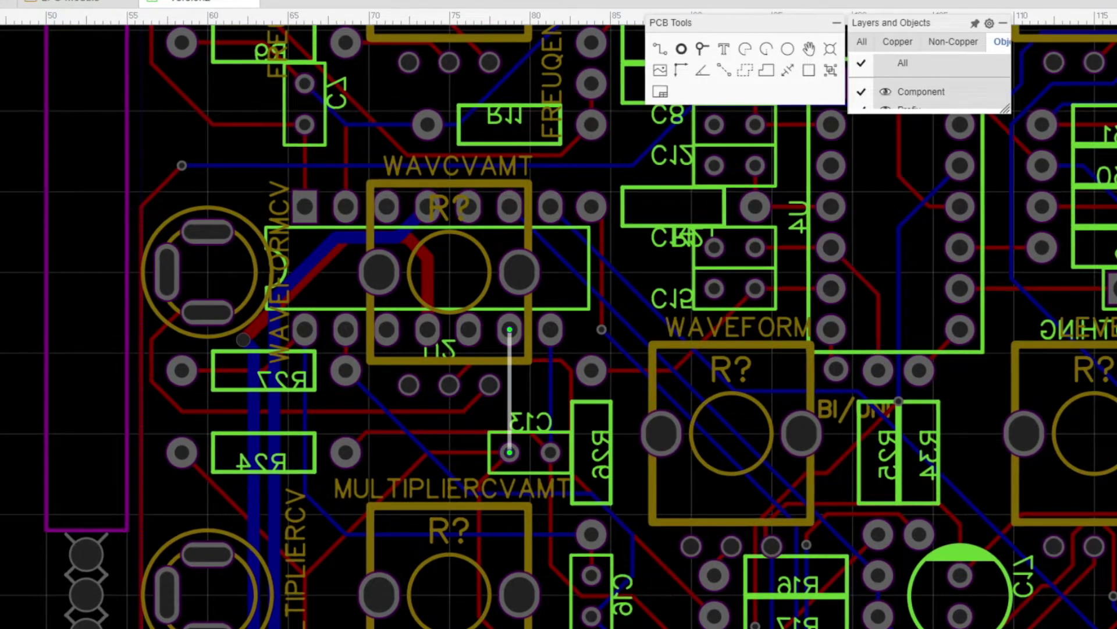
pyautogui.scroll(-5, 494, 456)
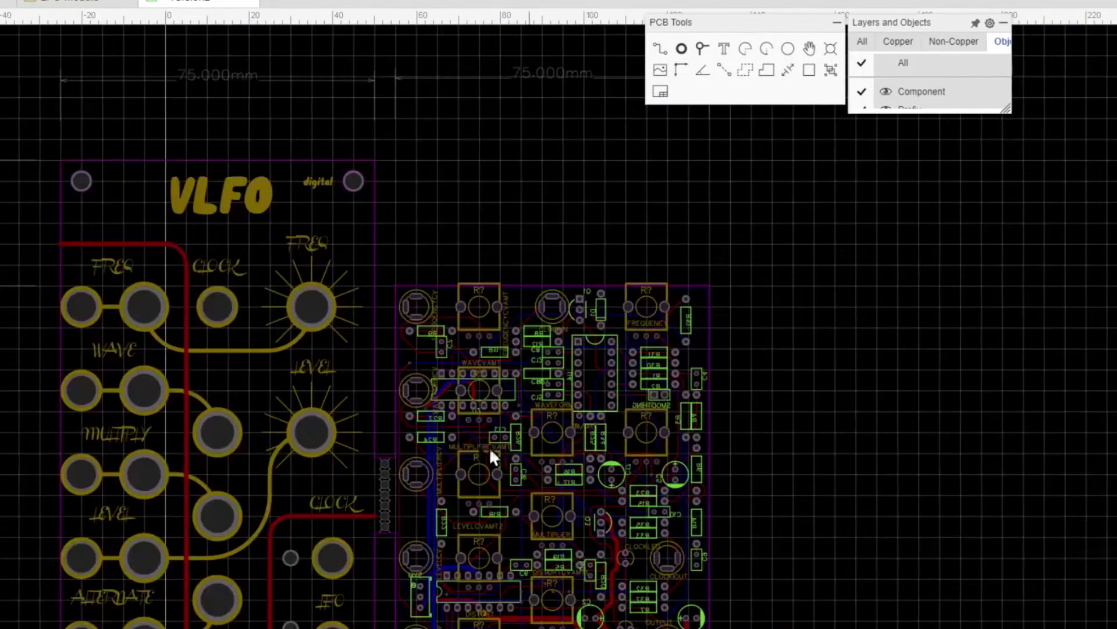
pyautogui.scroll(8, 582, 361)
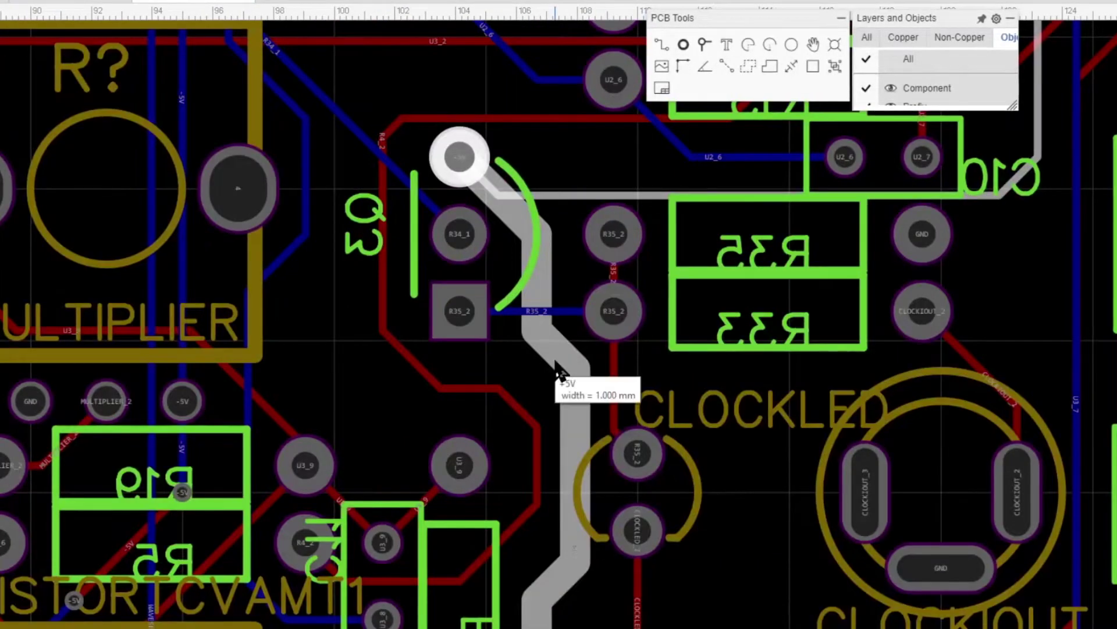
# Select the 1 mm wide +5V track at Q3 and examine the board's power tracks, vias and layers.
pyautogui.click(559, 372)
pyautogui.scroll(-4, 559, 373)
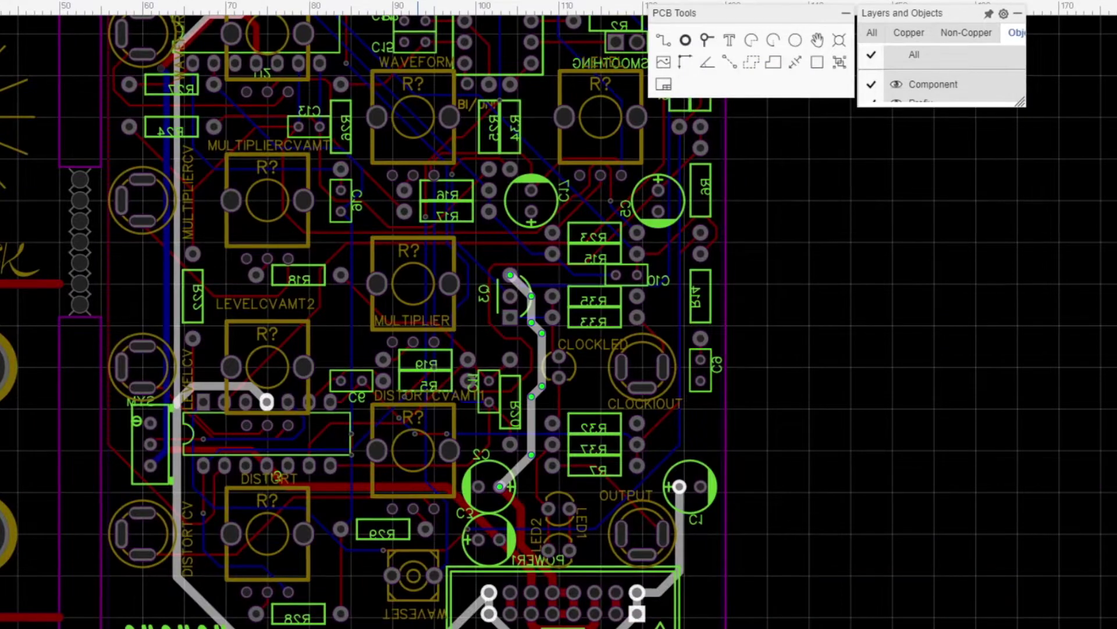
pyautogui.scroll(5, 219, 463)
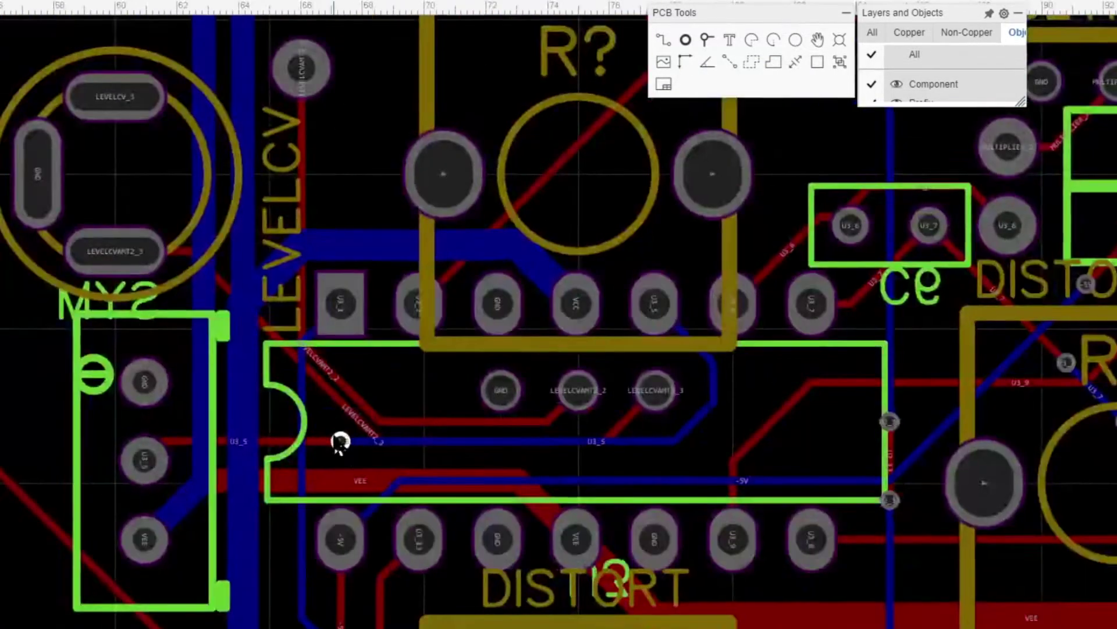
pyautogui.scroll(4, 340, 442)
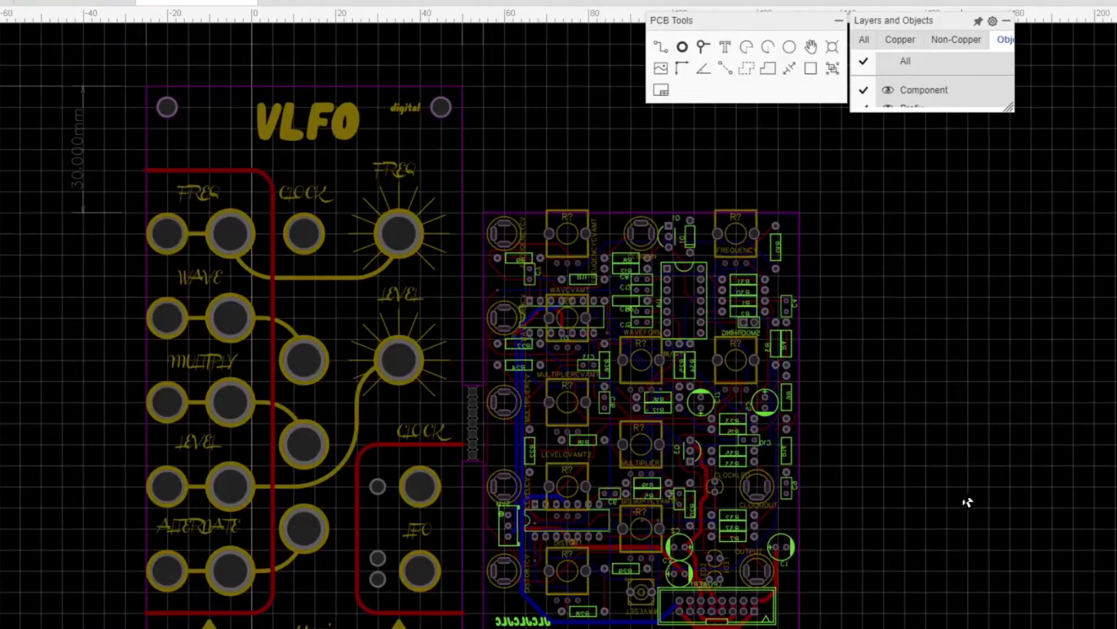
pyautogui.scroll(3, 605, 402)
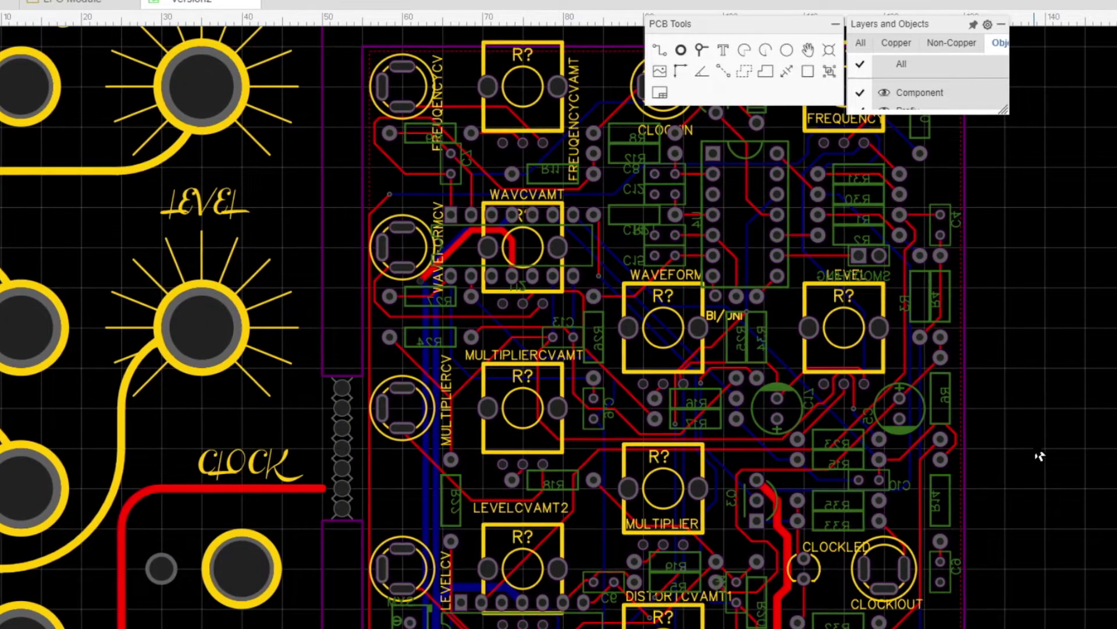
pyautogui.scroll(5, 1045, 424)
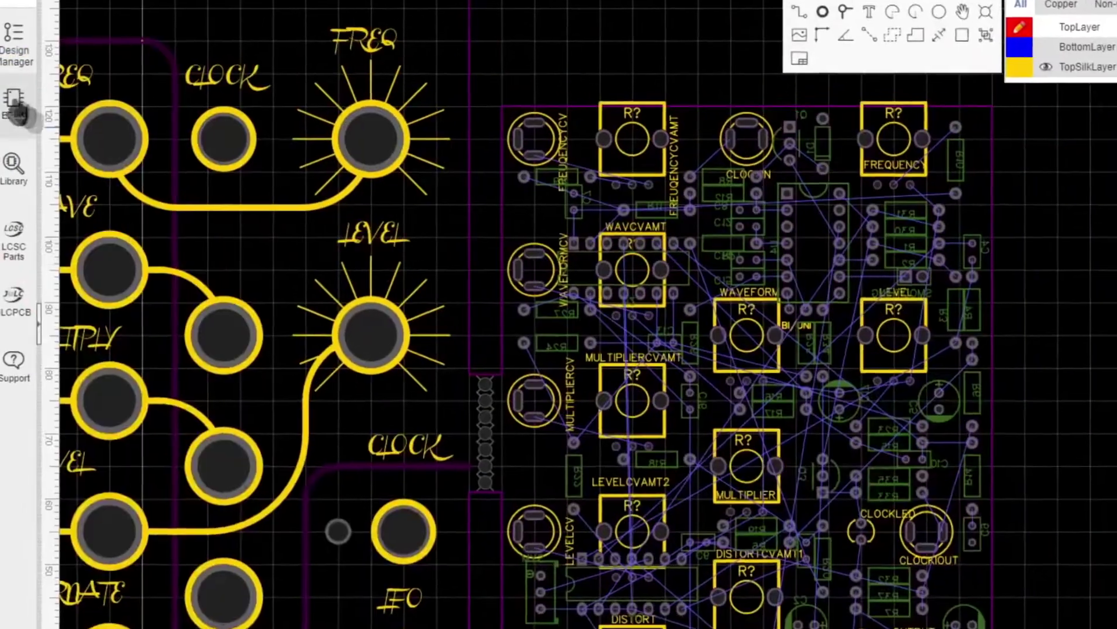
# Hide the GND net's ratlines by deselecting GND in the net list of the unrouted board.
pyautogui.scroll(-15, 140, 243)
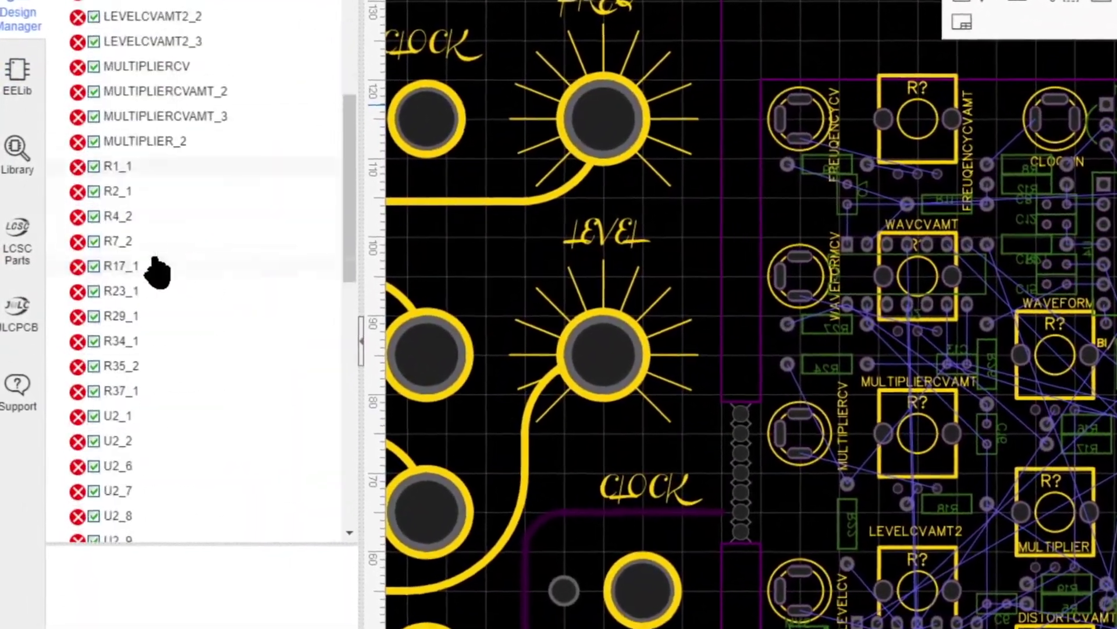
pyautogui.scroll(-2, 174, 267)
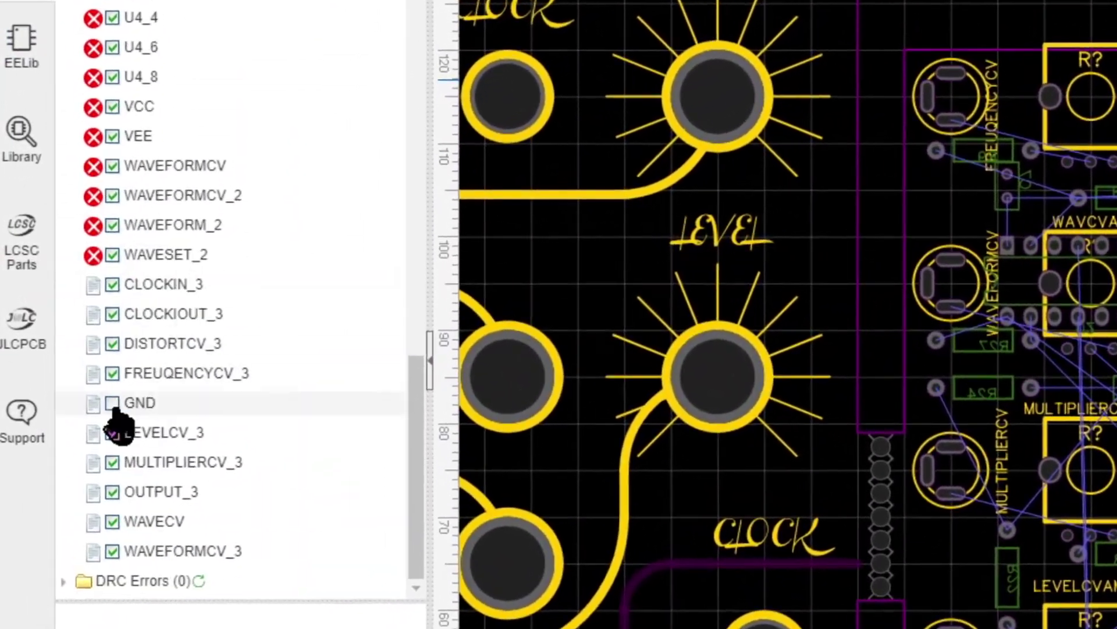
pyautogui.click(104, 392)
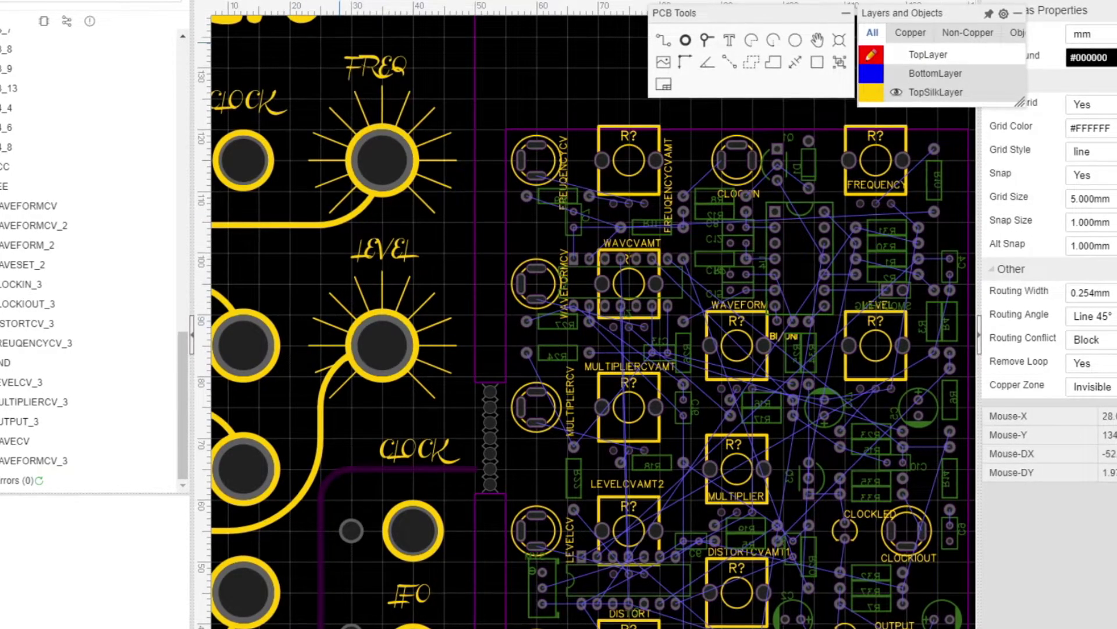
# Review the default design rule's track width, clearance and via sizes, and leave the rules without saving.
pyautogui.click(256, 2)
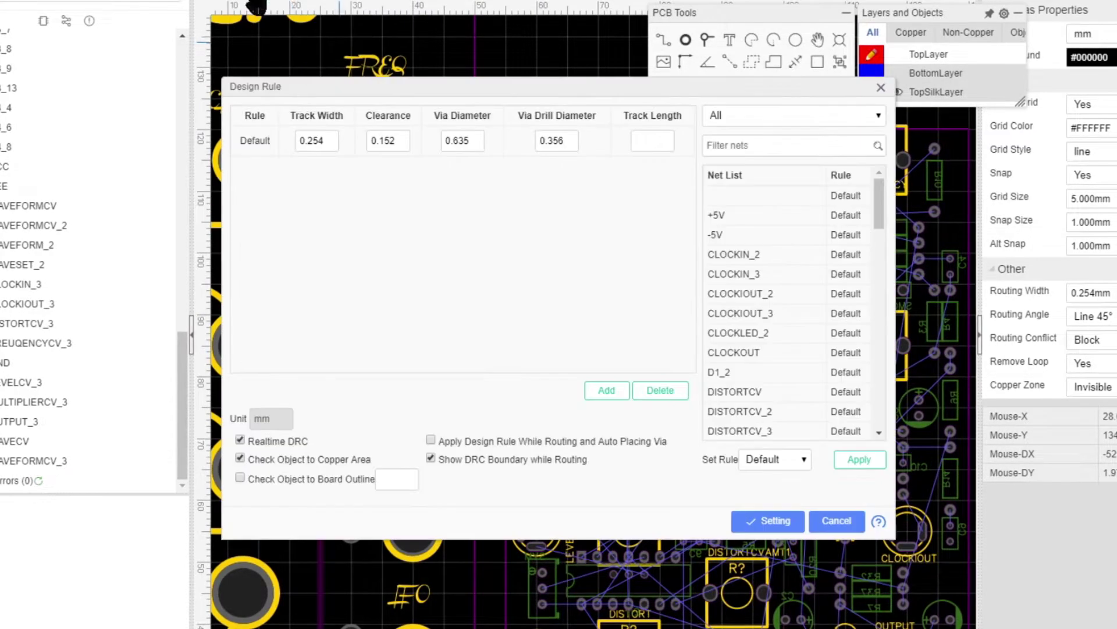
pyautogui.moveTo(321, 141); pyautogui.dragTo(283, 133)
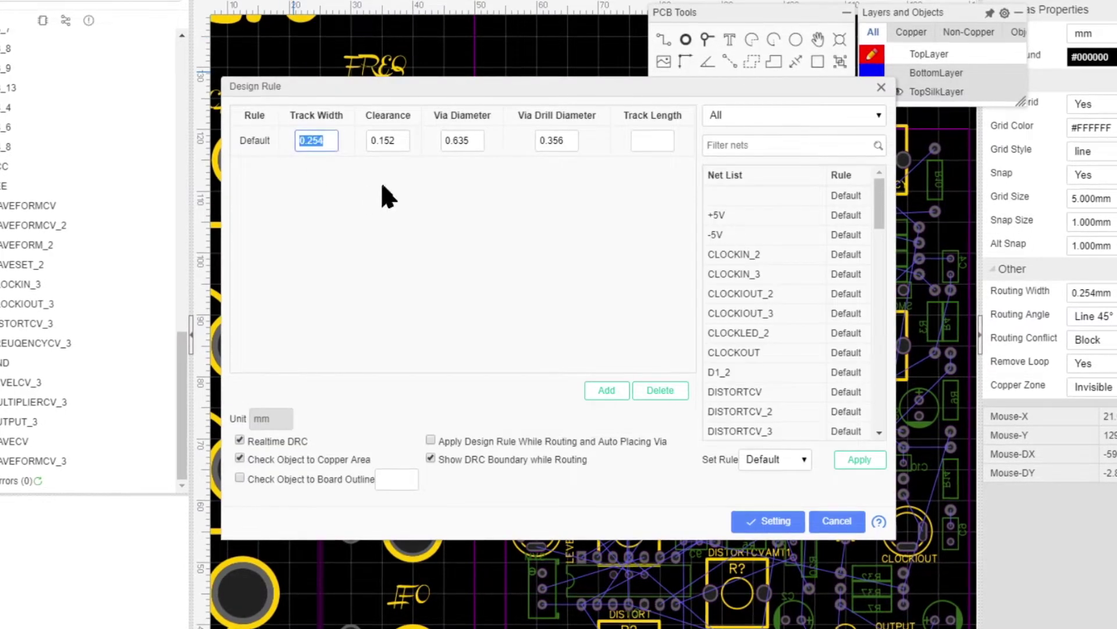
pyautogui.moveTo(468, 148); pyautogui.dragTo(402, 142)
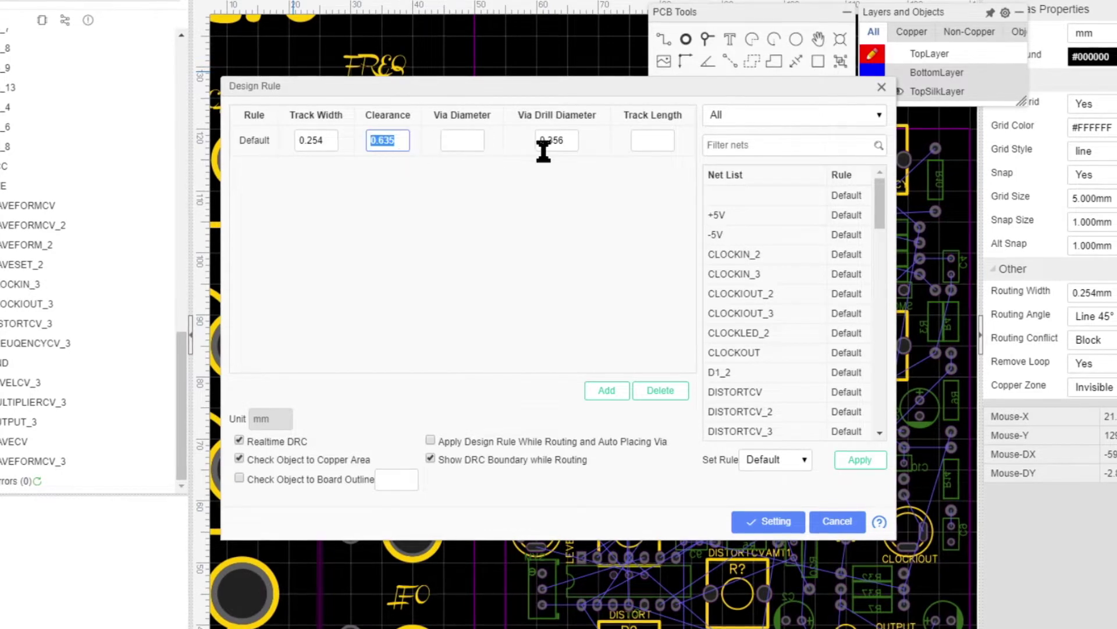
pyautogui.click(522, 215)
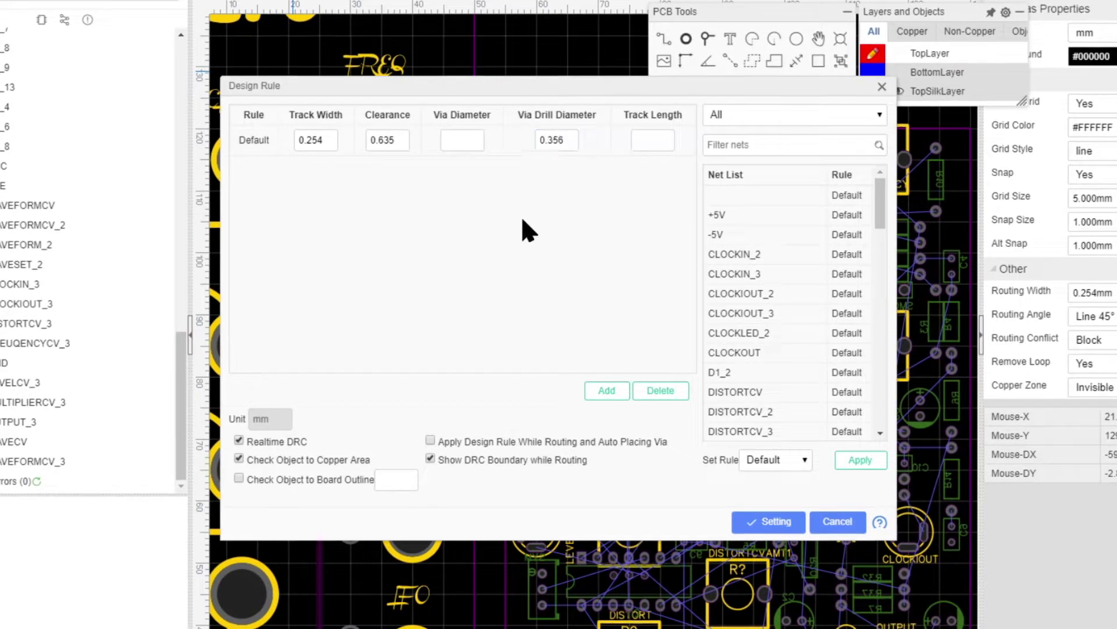
pyautogui.click(836, 522)
pyautogui.click(326, 7)
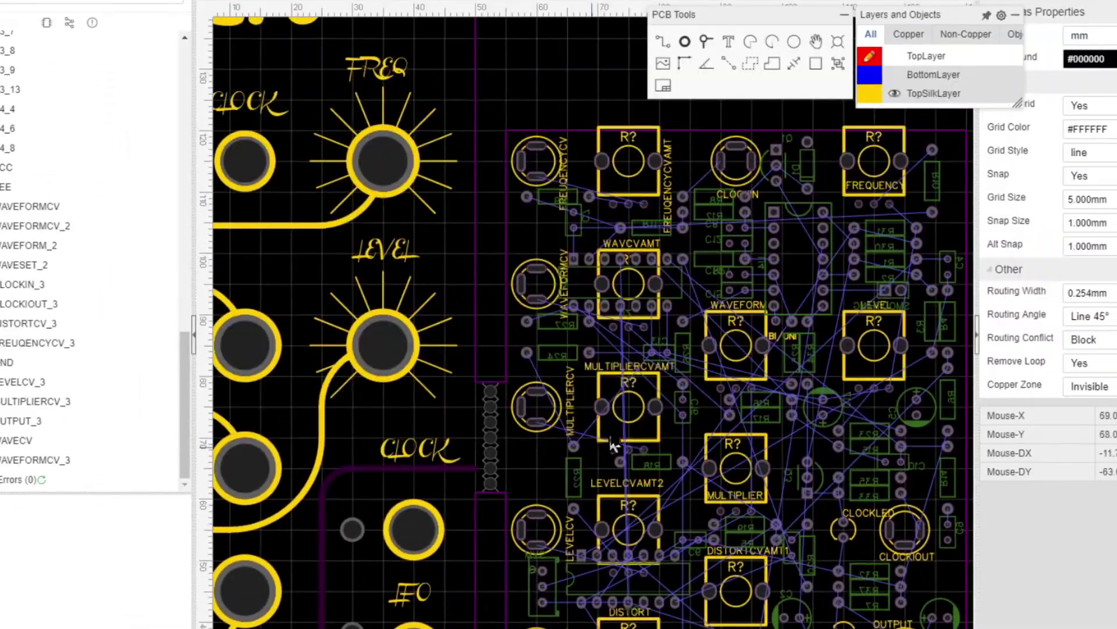
# Route top-layer tracks from the U2_9 and U2_8 pads of U2 to C13, and from R27's U2_13 pad to U2.
pyautogui.scroll(5, 614, 445)
pyautogui.scroll(-3, 669, 518)
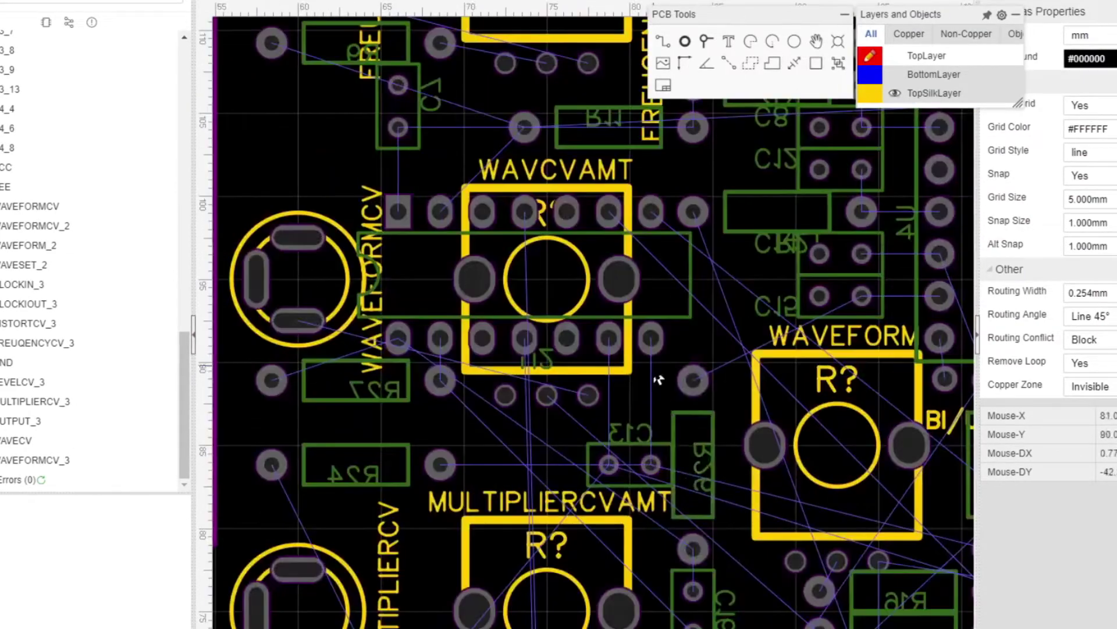
pyautogui.scroll(3, 543, 383)
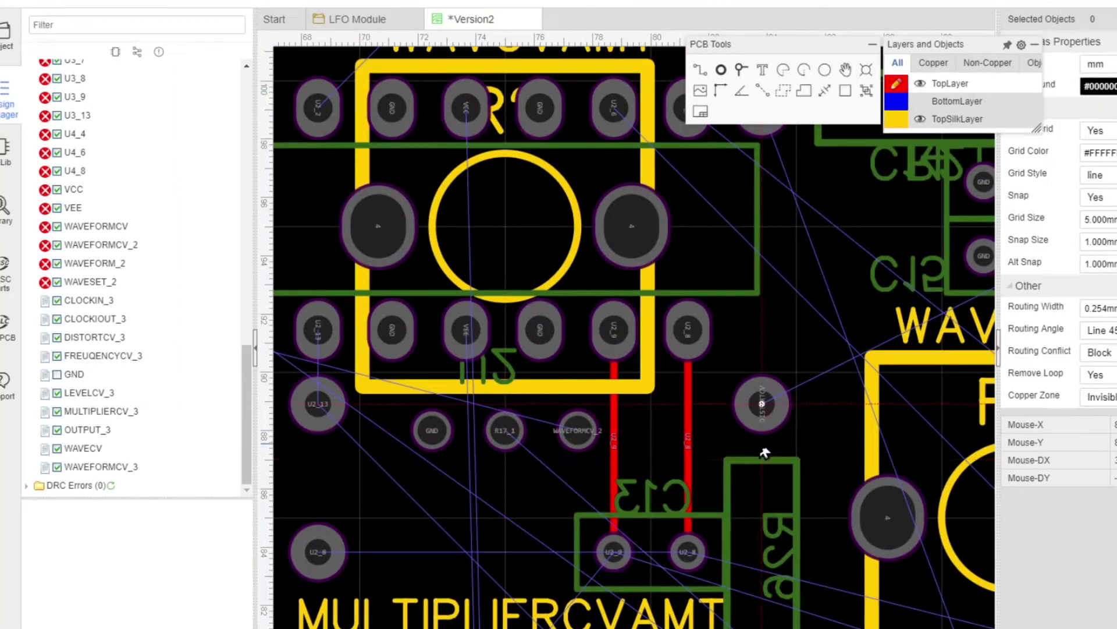
pyautogui.moveTo(383, 451); pyautogui.dragTo(454, 456, button='right')
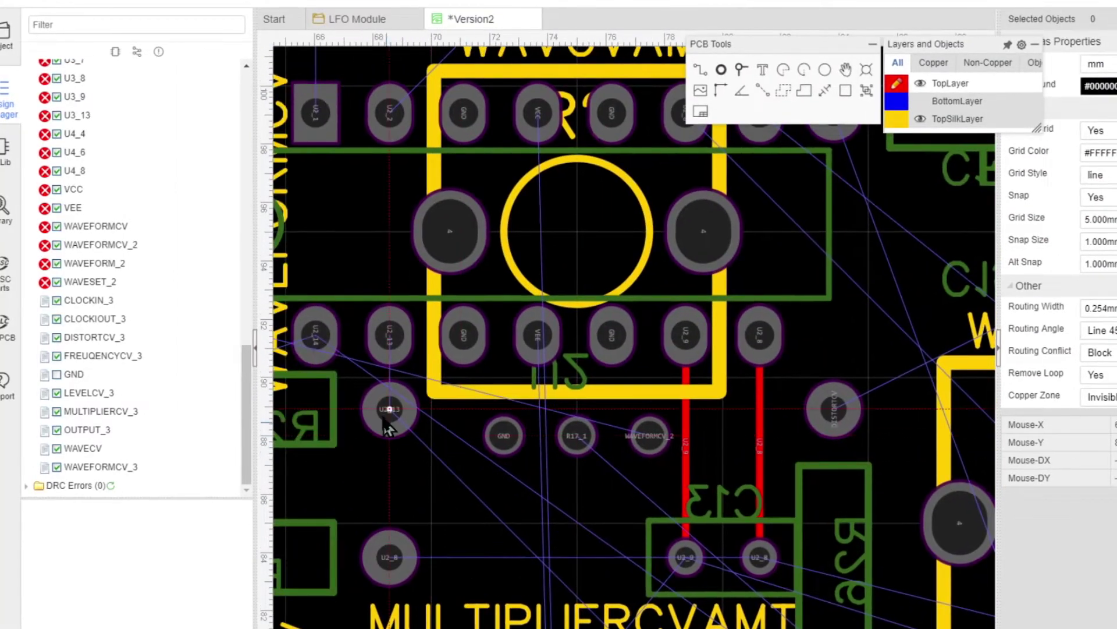
pyautogui.click(383, 409)
pyautogui.click(383, 357)
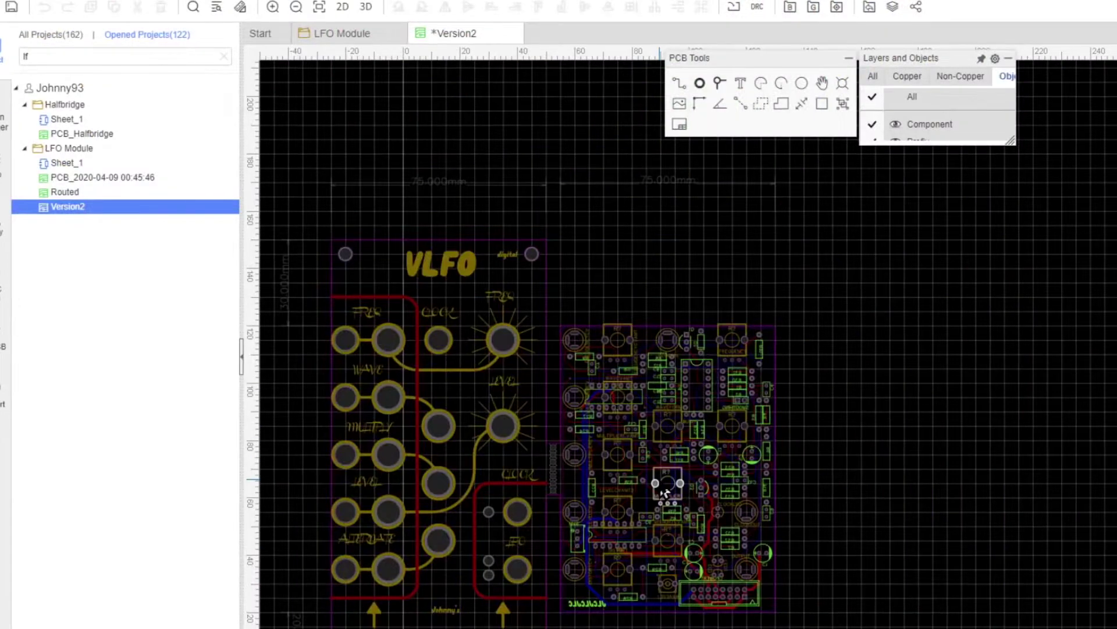
# Examine the copper area outline along the upper-left corner and left edge of the component board.
pyautogui.scroll(3, 661, 488)
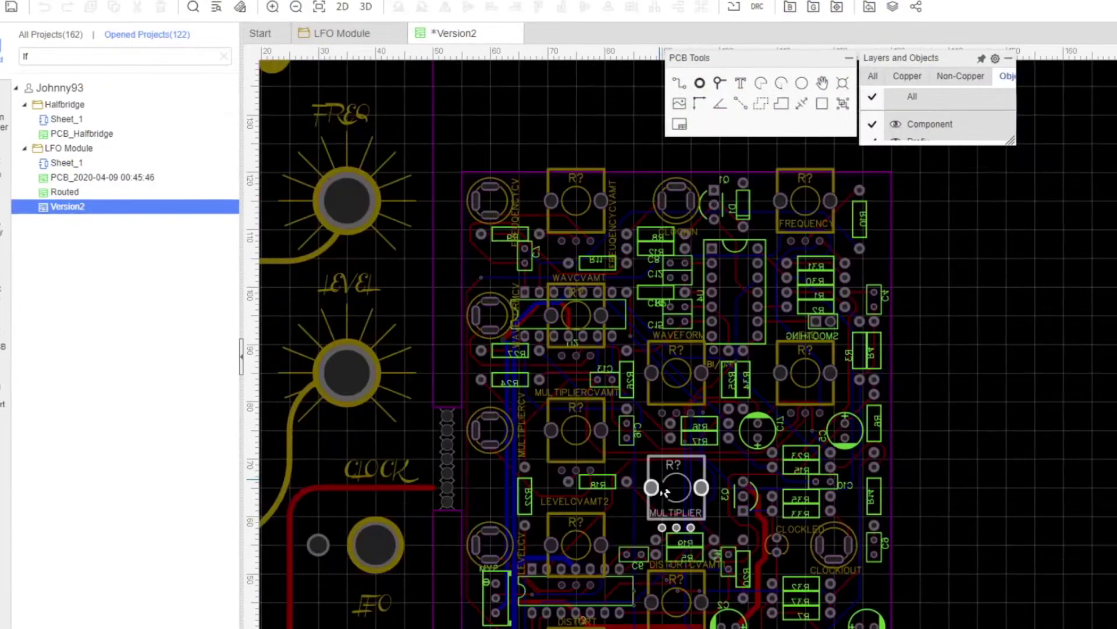
pyautogui.moveTo(406, 177); pyautogui.dragTo(521, 378, button='right')
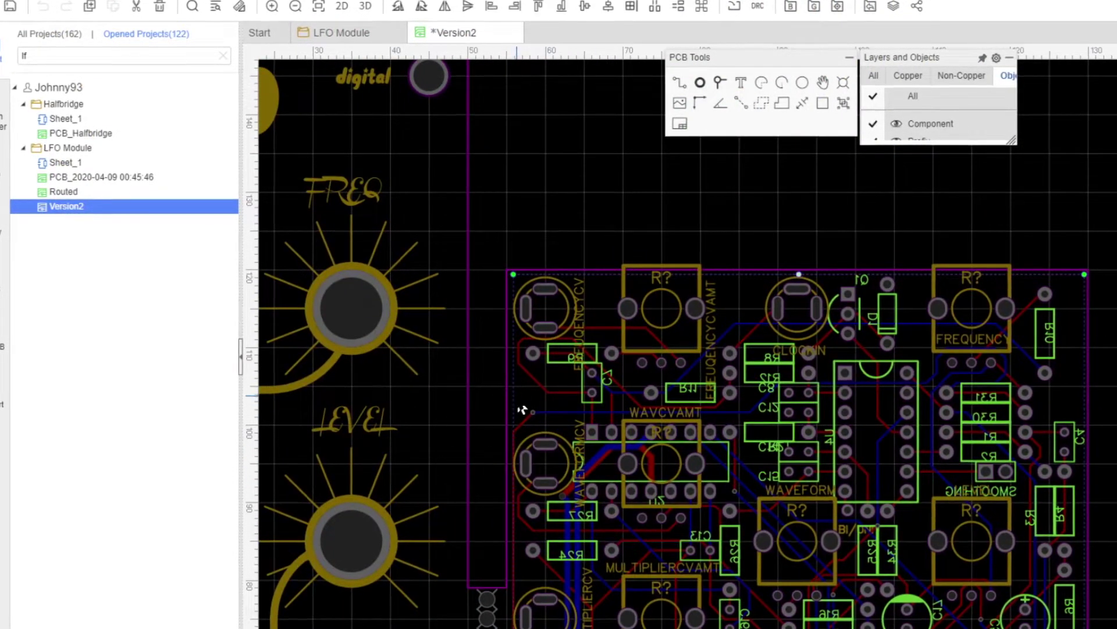
pyautogui.scroll(5, 518, 402)
pyautogui.scroll(2, 524, 261)
pyautogui.moveTo(516, 385); pyautogui.dragTo(505, 622, button='right')
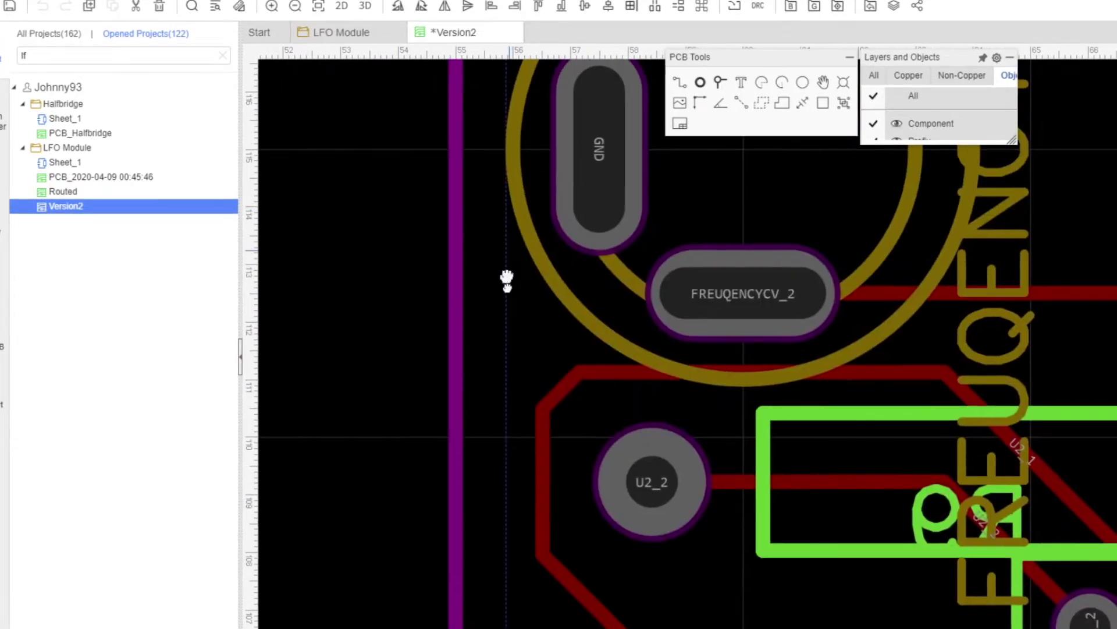
pyautogui.moveTo(507, 279); pyautogui.dragTo(501, 556, button='right')
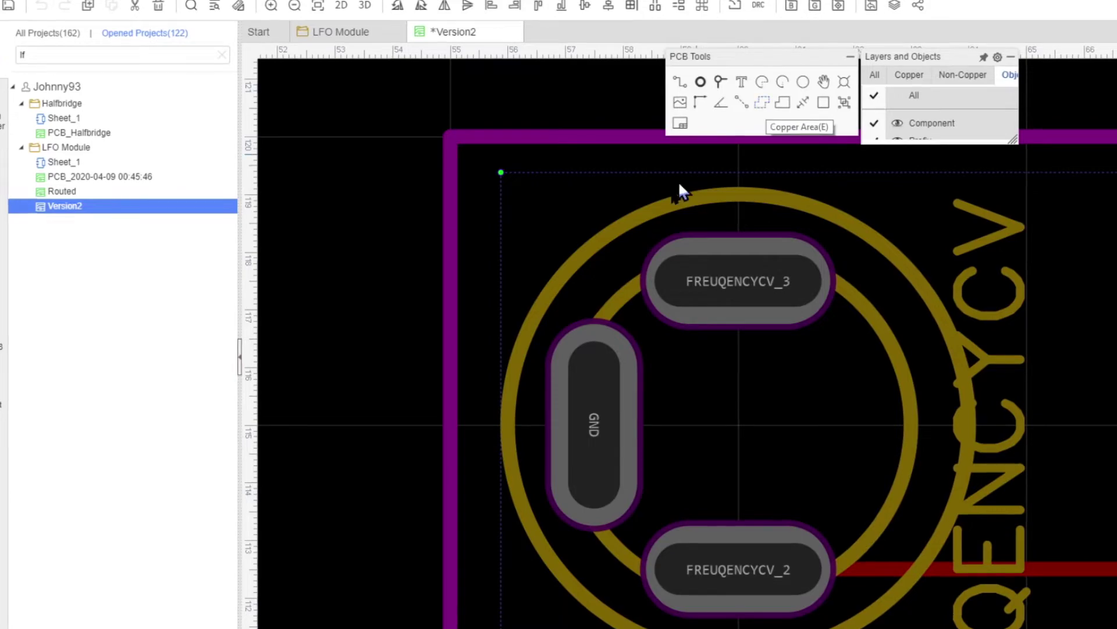
pyautogui.scroll(-8, 679, 180)
# Turn on the visibility of Copper Area objects and view the filled component board.
pyautogui.moveTo(880, 127)
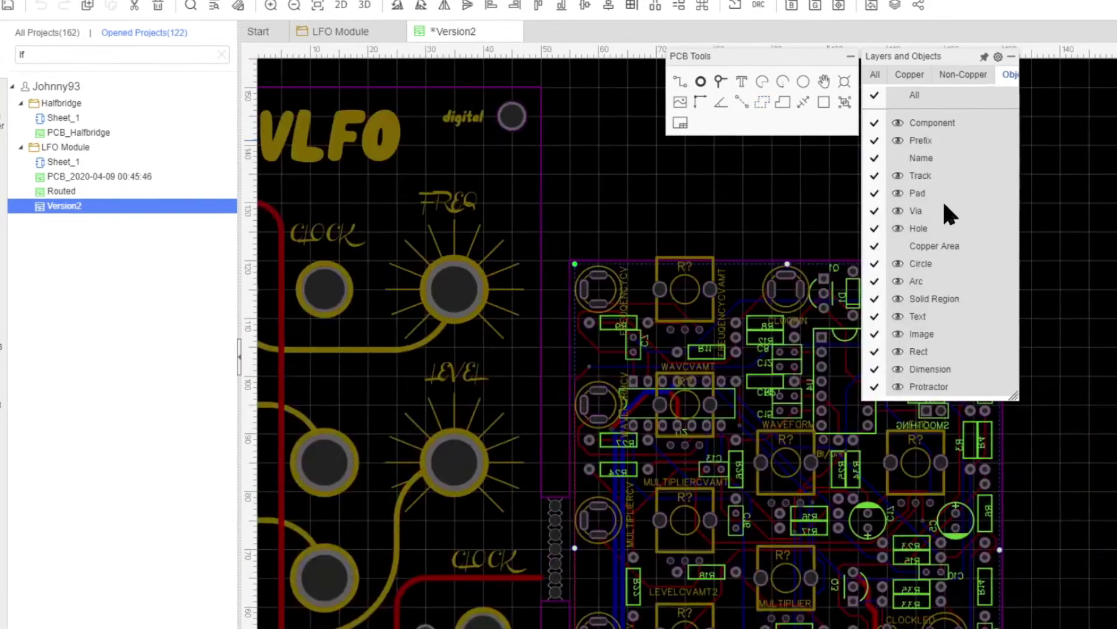
pyautogui.click(898, 247)
pyautogui.moveTo(755, 406); pyautogui.dragTo(670, 303, button='right')
pyautogui.scroll(-2, 670, 303)
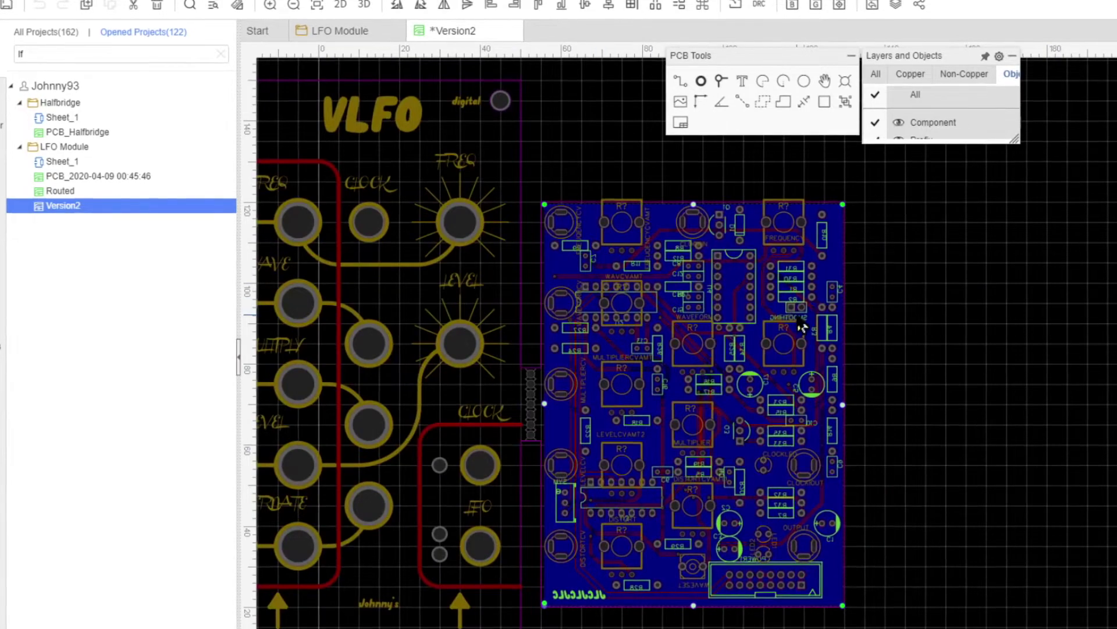
# Make TopLayer the active layer and view the properties of the top-layer copper area.
pyautogui.click(875, 75)
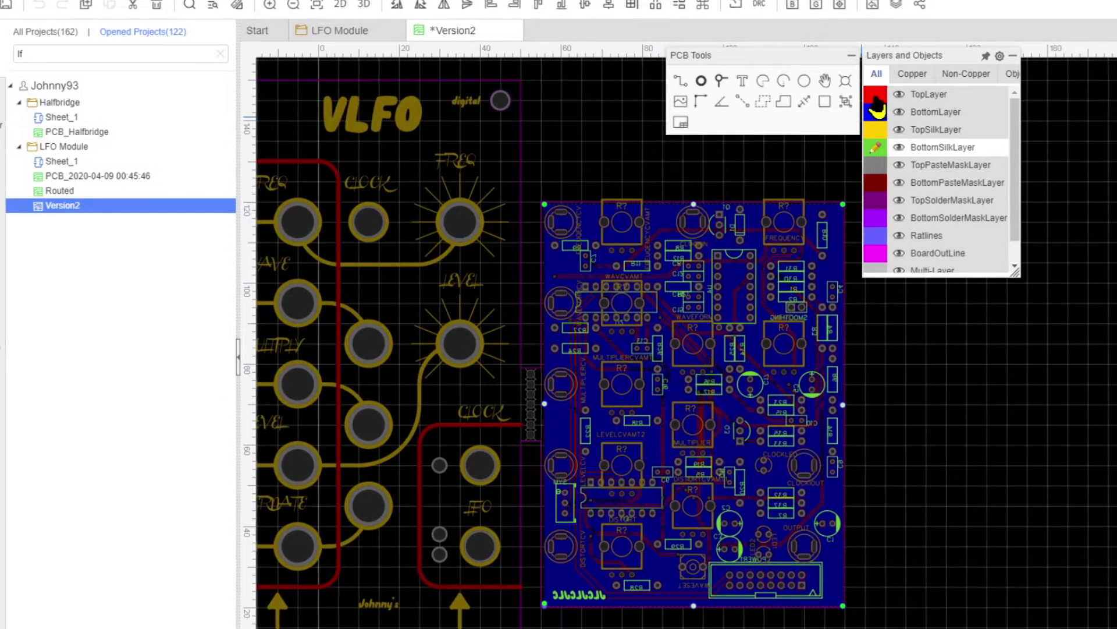
pyautogui.click(876, 96)
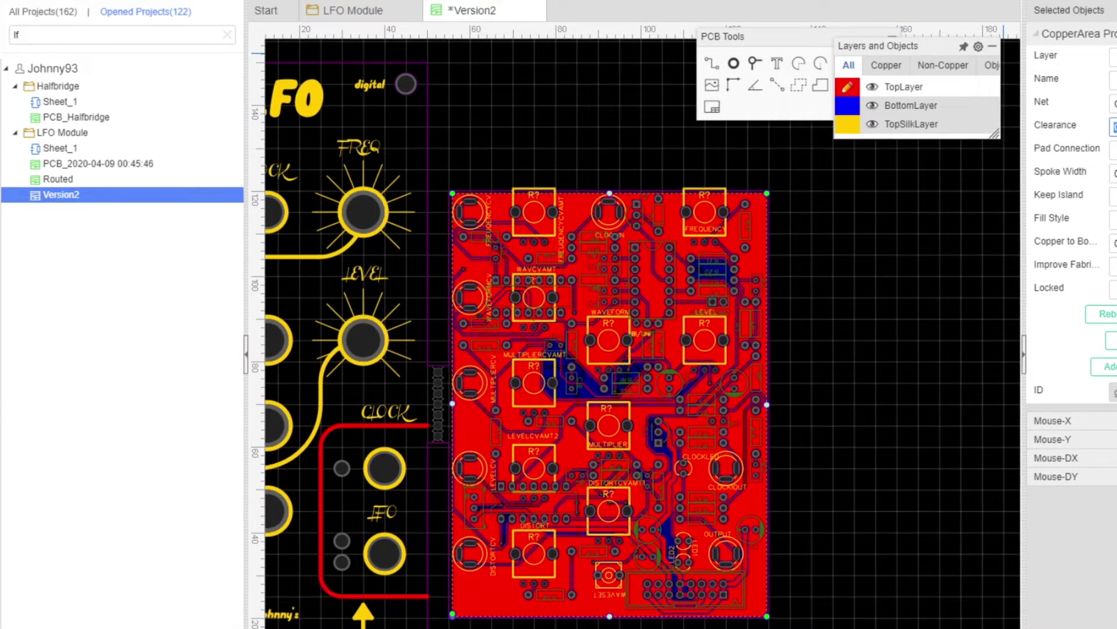
pyautogui.moveTo(1116, 242); pyautogui.dragTo(1097, 243)
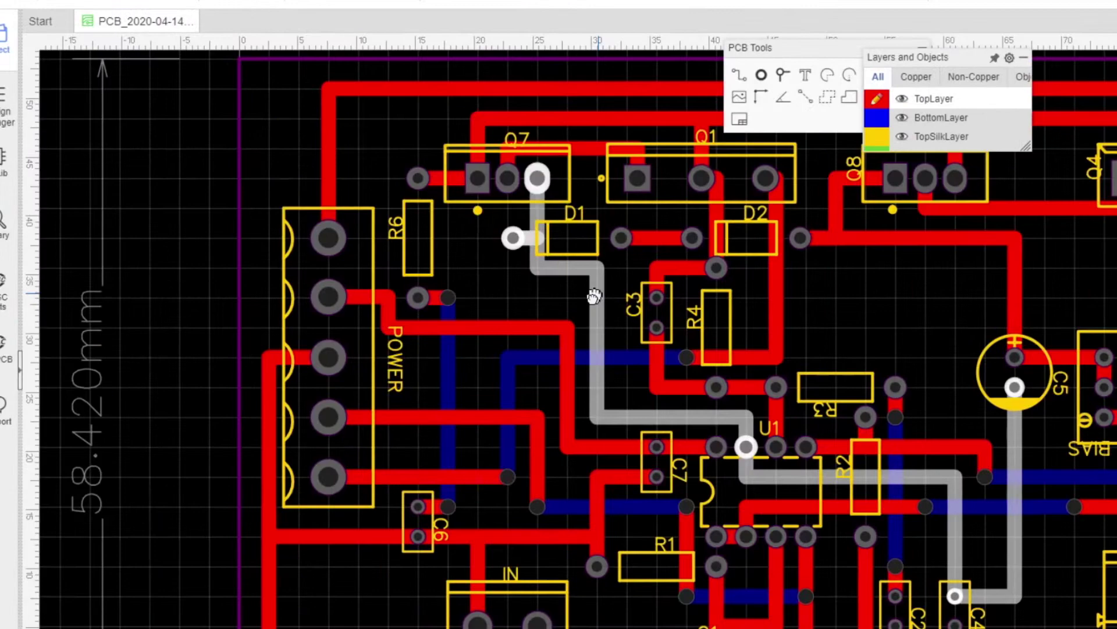
# Select the wide top-layer track at the POWER connector's fourth pad and inspect its track properties.
pyautogui.moveTo(594, 296); pyautogui.dragTo(536, 338, button='right')
pyautogui.scroll(5, 365, 467)
pyautogui.click(364, 468)
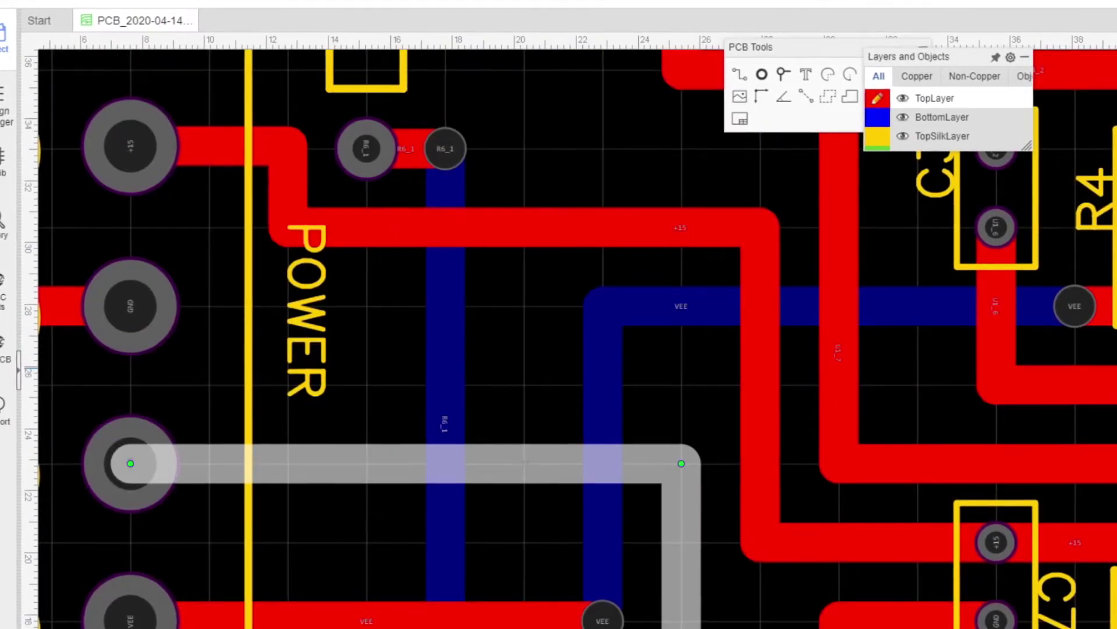
pyautogui.click(1116, 370)
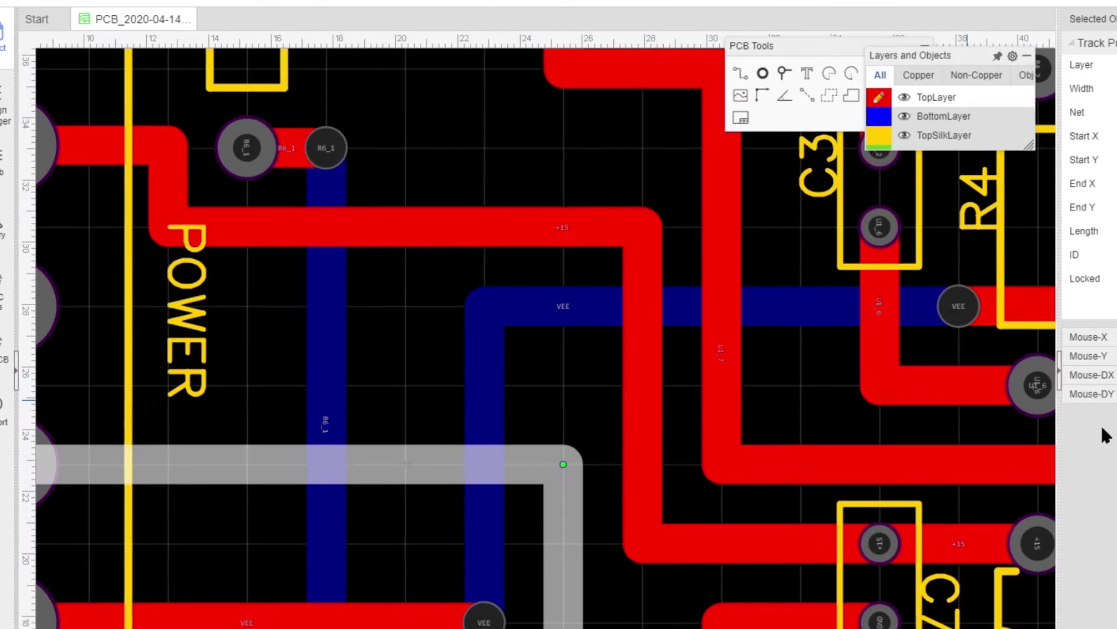
pyautogui.scroll(-4, 511, 293)
pyautogui.scroll(-4, 511, 293)
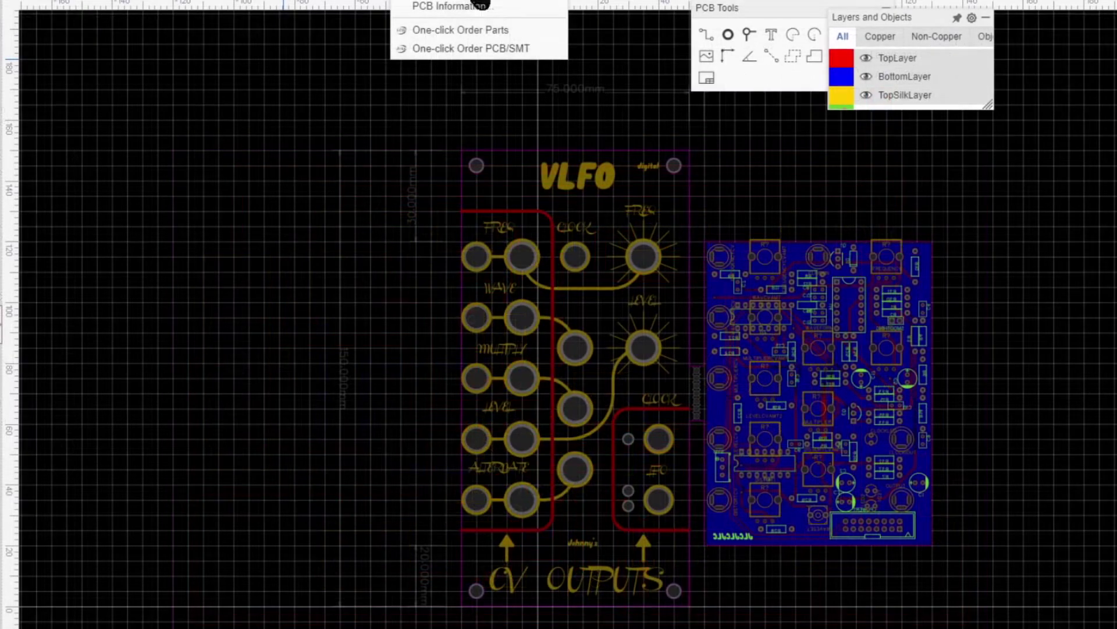
# Start the VLFO board's Gerber fabrication output with a DRC check first, and send the board to the one-click PCB/SMT order.
pyautogui.click(454, 1)
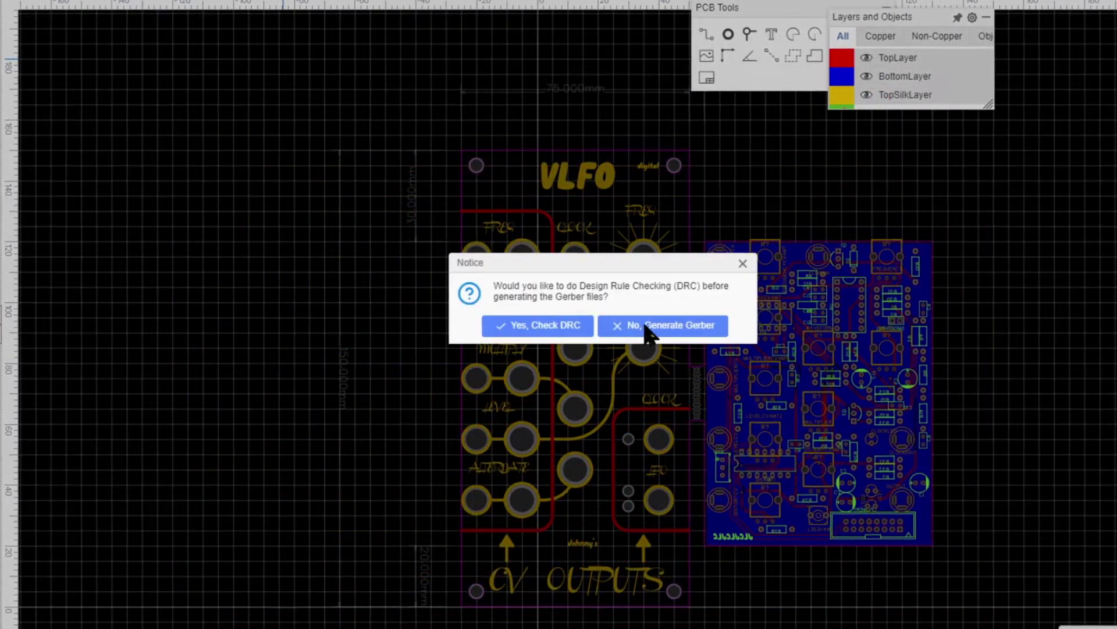
pyautogui.click(556, 327)
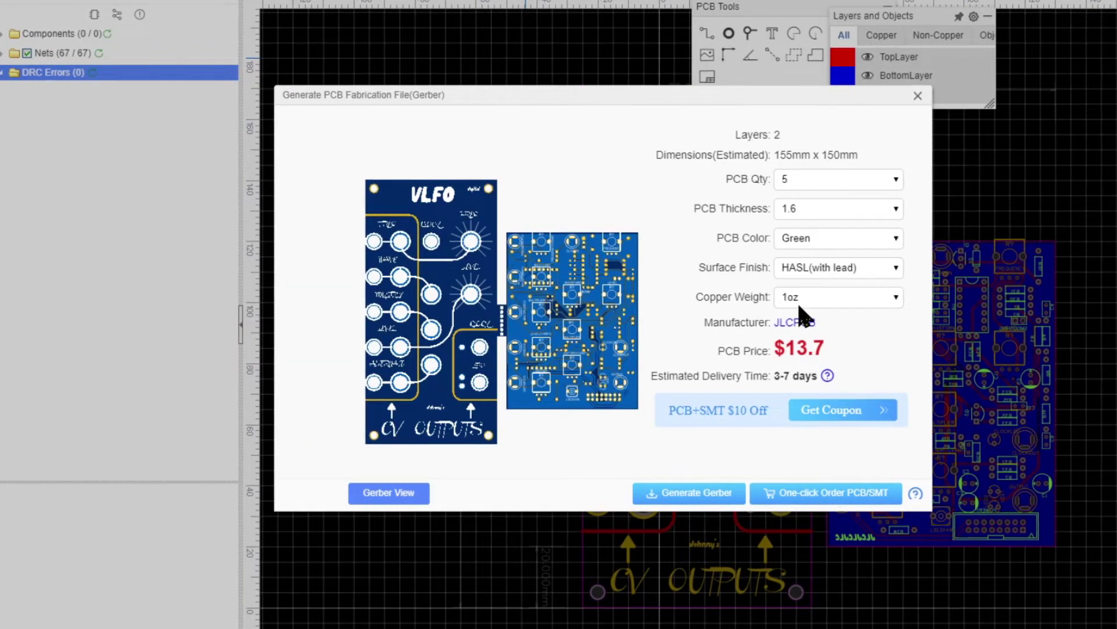
pyautogui.click(789, 495)
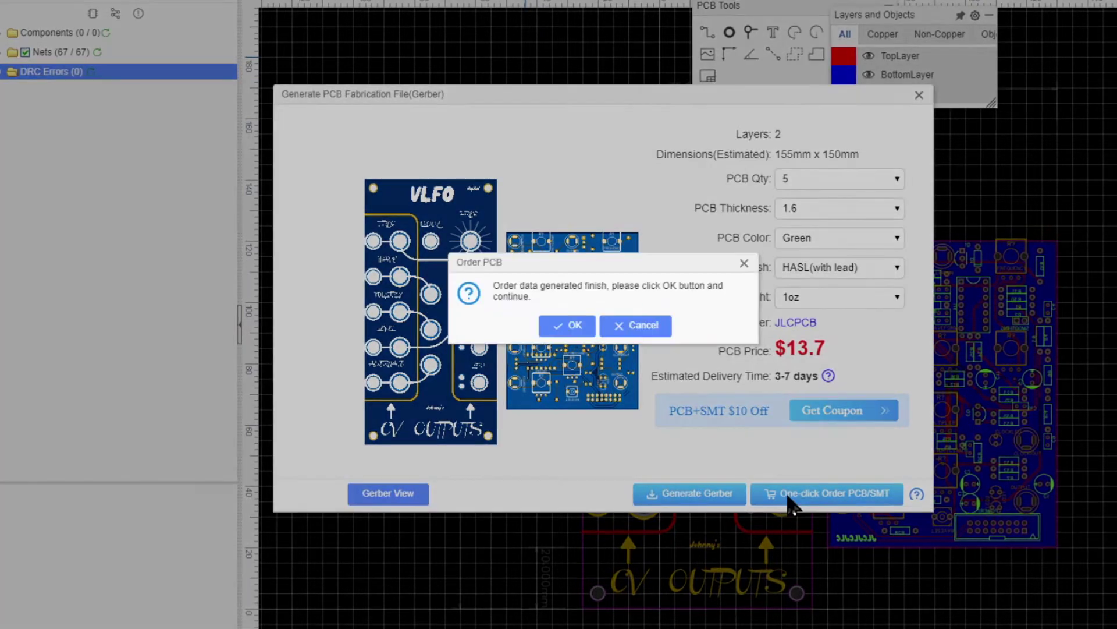
pyautogui.click(568, 325)
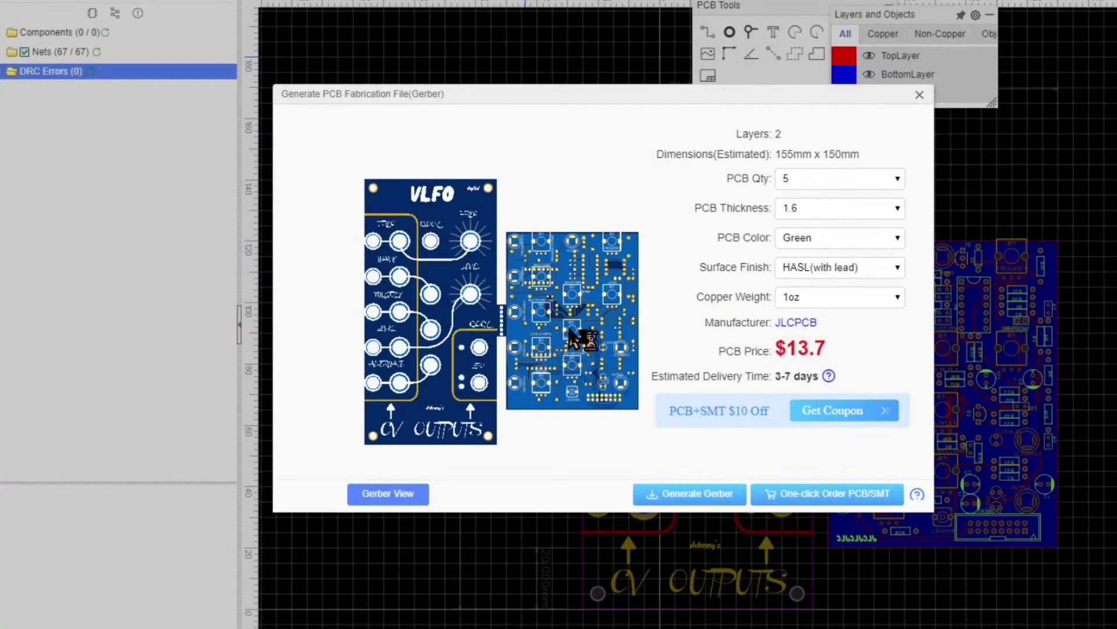